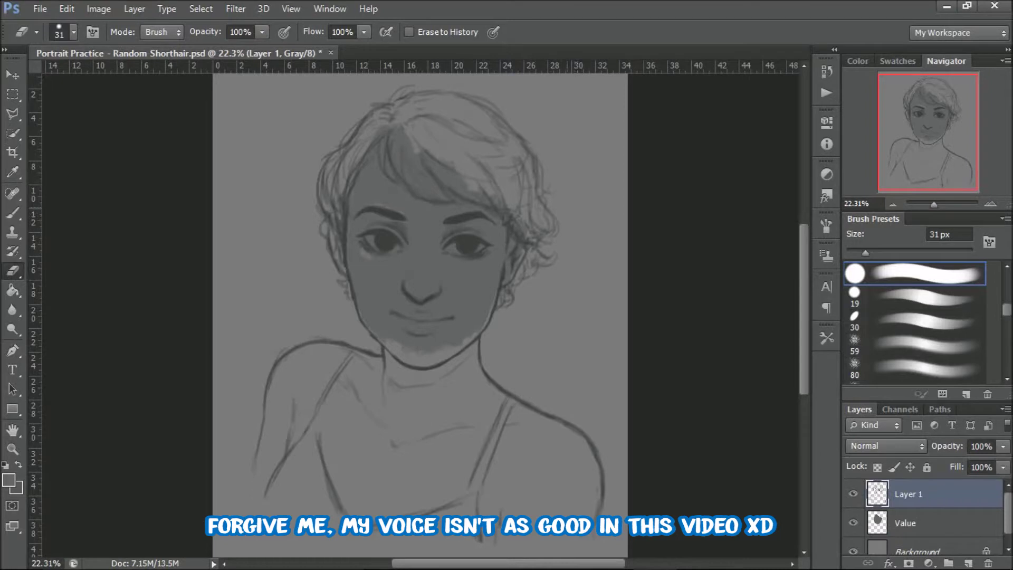
# Fill the neck, hair, shoulders and torso with flat gray on the Value layer using the 170 px brush
pyautogui.press('b')
pyautogui.click(905, 523)
pyautogui.moveTo(401, 343)
pyautogui.mouseDown()
pyautogui.moveTo(425, 363)
pyautogui.moveTo(418, 393)
pyautogui.moveTo(467, 346)
pyautogui.mouseUp()
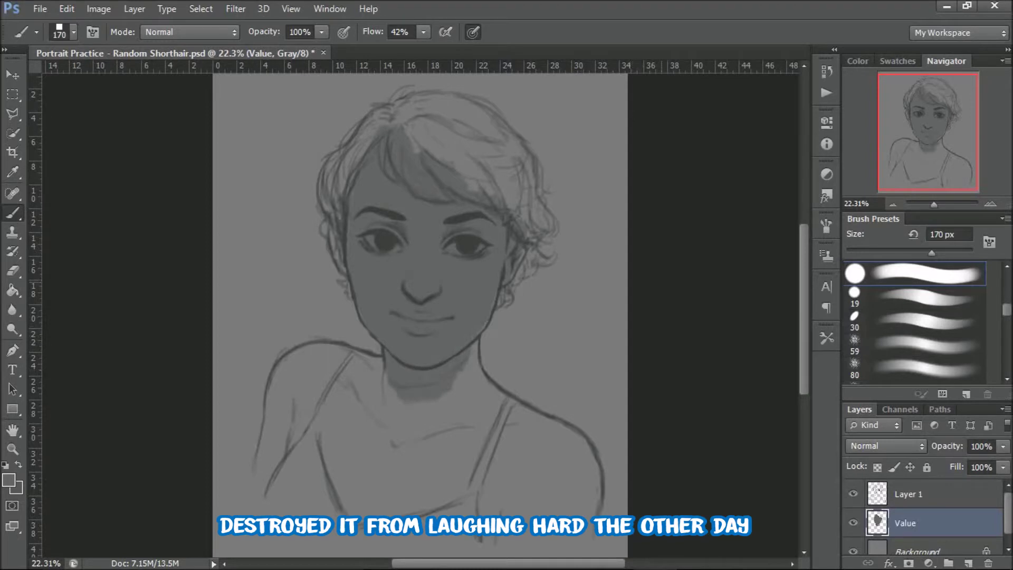
pyautogui.moveTo(541, 261)
pyautogui.mouseDown()
pyautogui.moveTo(527, 200)
pyautogui.moveTo(485, 163)
pyautogui.moveTo(467, 164)
pyautogui.moveTo(488, 136)
pyautogui.moveTo(417, 132)
pyautogui.moveTo(496, 106)
pyautogui.moveTo(383, 121)
pyautogui.moveTo(333, 190)
pyautogui.moveTo(336, 256)
pyautogui.moveTo(321, 230)
pyautogui.moveTo(344, 291)
pyautogui.mouseUp()
pyautogui.moveTo(361, 367)
pyautogui.mouseDown()
pyautogui.moveTo(385, 375)
pyautogui.moveTo(316, 351)
pyautogui.moveTo(293, 353)
pyautogui.moveTo(270, 454)
pyautogui.moveTo(343, 411)
pyautogui.moveTo(401, 475)
pyautogui.moveTo(444, 433)
pyautogui.moveTo(475, 351)
pyautogui.moveTo(483, 401)
pyautogui.moveTo(559, 438)
pyautogui.moveTo(586, 464)
pyautogui.moveTo(528, 506)
pyautogui.moveTo(343, 528)
pyautogui.mouseUp()
pyautogui.moveTo(602, 507)
pyautogui.mouseDown()
pyautogui.moveTo(575, 540)
pyautogui.moveTo(353, 538)
pyautogui.moveTo(285, 506)
pyautogui.moveTo(250, 470)
pyautogui.mouseUp()
pyautogui.moveTo(432, 549); pyautogui.dragTo(514, 548)
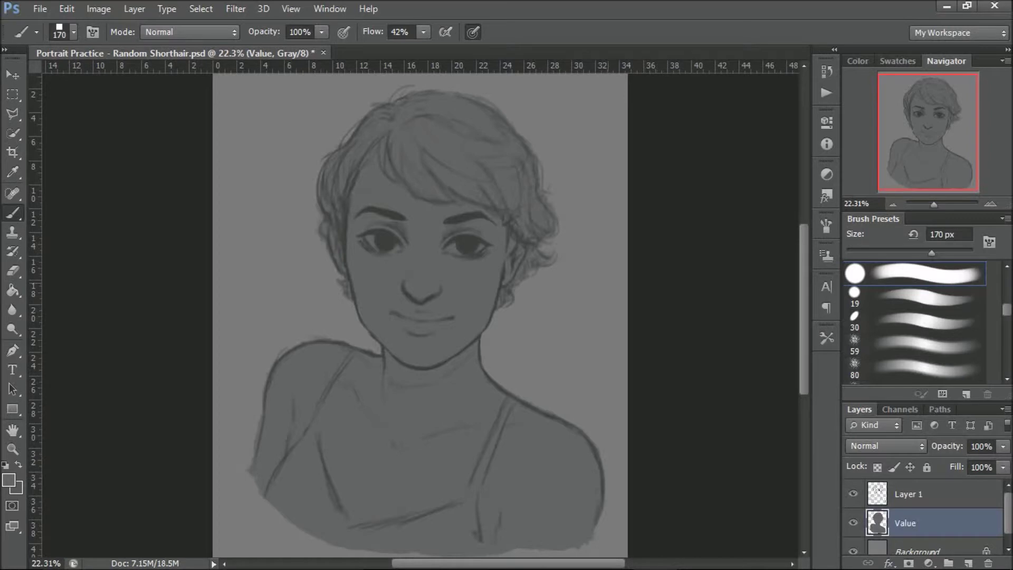
# Reduce the brush to 77 px and rename the Value layer to "Value Mask"
pyautogui.press('[')
pyautogui.press('[')
pyautogui.press('[')
pyautogui.press('[')
pyautogui.press('[')
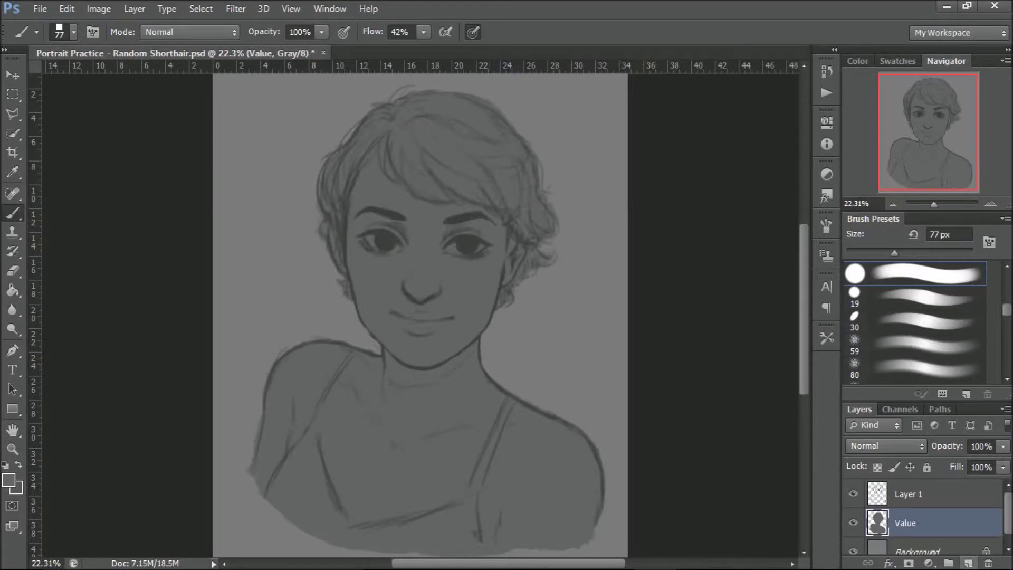
pyautogui.doubleClick(905, 523)
pyautogui.write('Mask')
pyautogui.press('Return')
# Switch to a soft brush at 238 px and set the foreground color to dark gray 494949
pyautogui.click(969, 563)
pyautogui.moveTo(895, 252)
pyautogui.mouseDown()
pyautogui.moveTo(934, 253)
pyautogui.moveTo(915, 253)
pyautogui.mouseUp()
pyautogui.click(8, 479)
pyautogui.moveTo(759, 397); pyautogui.dragTo(759, 405)
pyautogui.moveTo(662, 238); pyautogui.dragTo(664, 240)
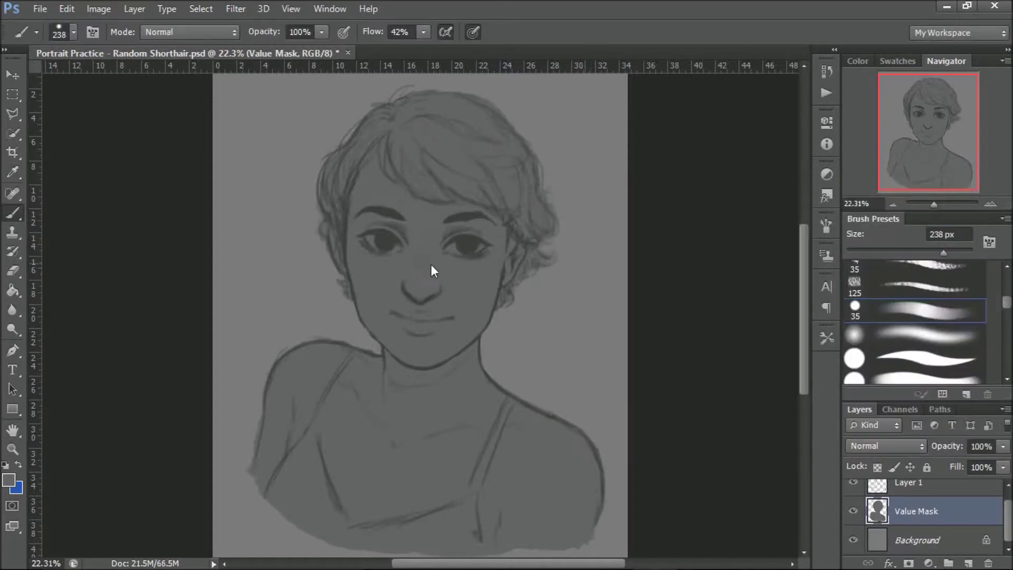
pyautogui.click(9, 479)
pyautogui.moveTo(553, 353); pyautogui.dragTo(543, 363)
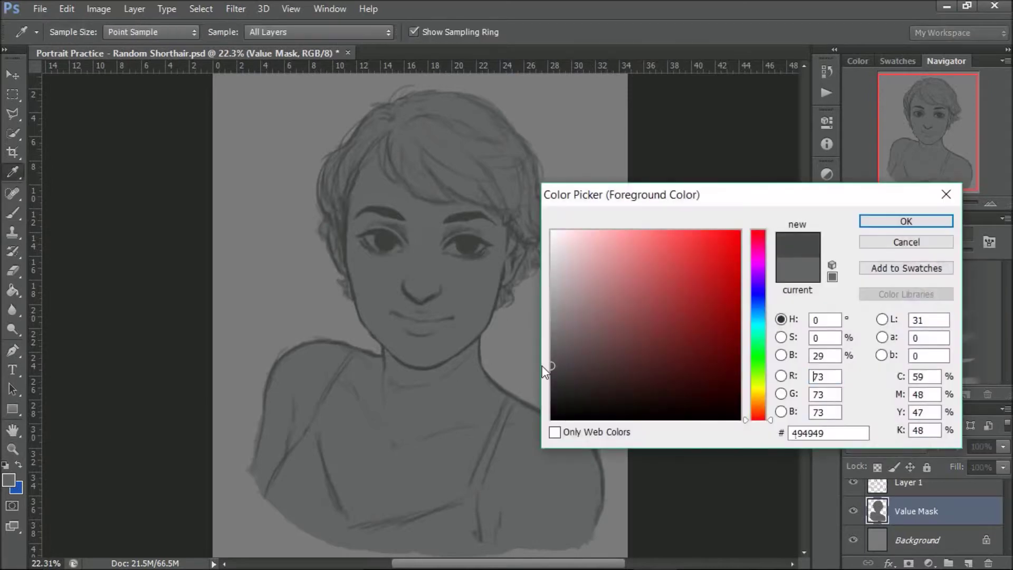
pyautogui.press('Return')
pyautogui.hotkey('ctrl', 'z')
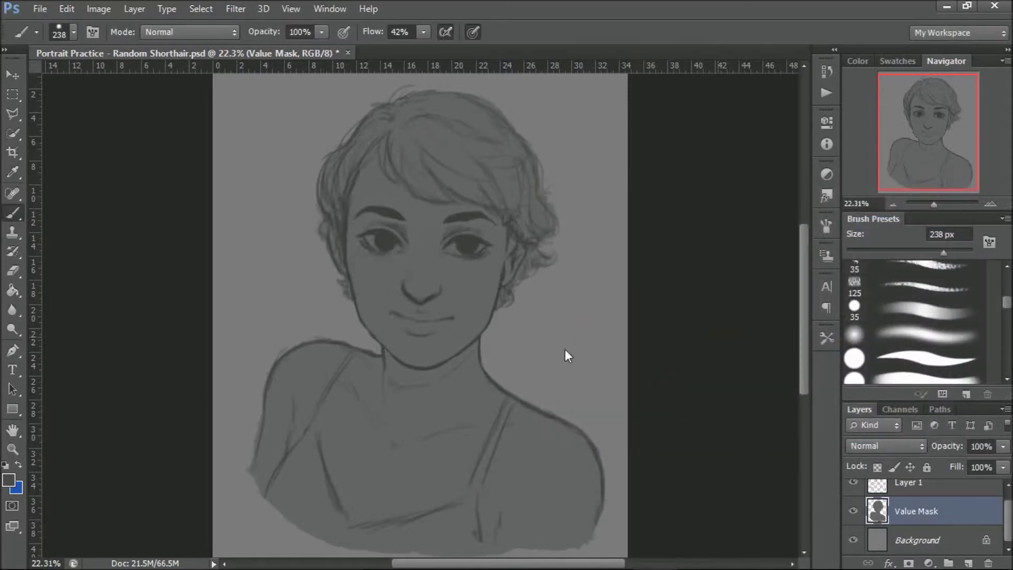
pyautogui.moveTo(935, 254); pyautogui.dragTo(934, 254)
pyautogui.moveTo(422, 263)
pyautogui.mouseDown()
pyautogui.moveTo(384, 278)
pyautogui.moveTo(359, 261)
pyautogui.moveTo(426, 261)
pyautogui.mouseUp()
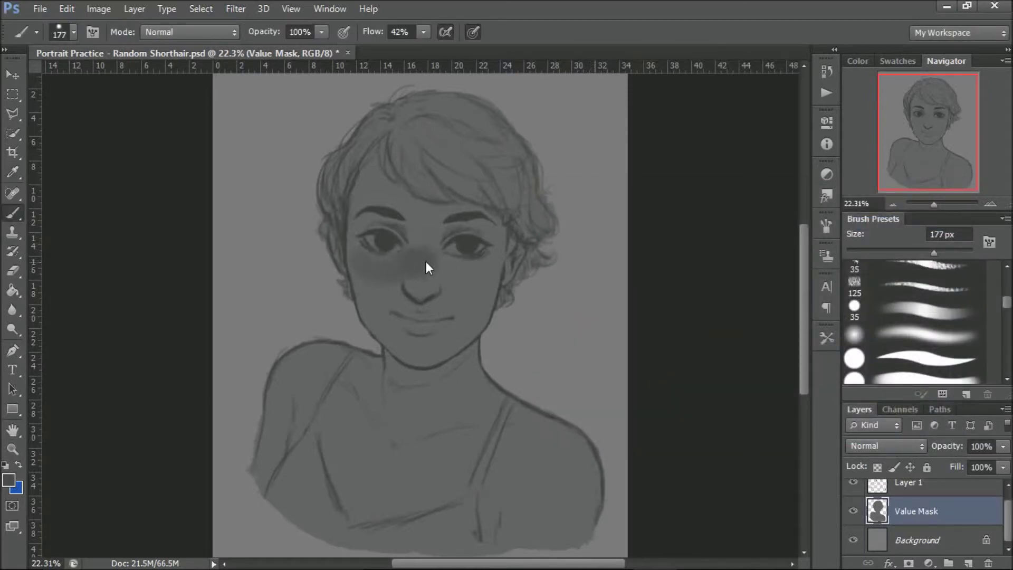
pyautogui.hotkey('ctrl', 'z')
# Shade a dark band across the cheeks and nose with a 90 px textured brush preset enlarged to 262 px
pyautogui.moveTo(1005, 309); pyautogui.dragTo(1008, 291)
pyautogui.click(925, 288)
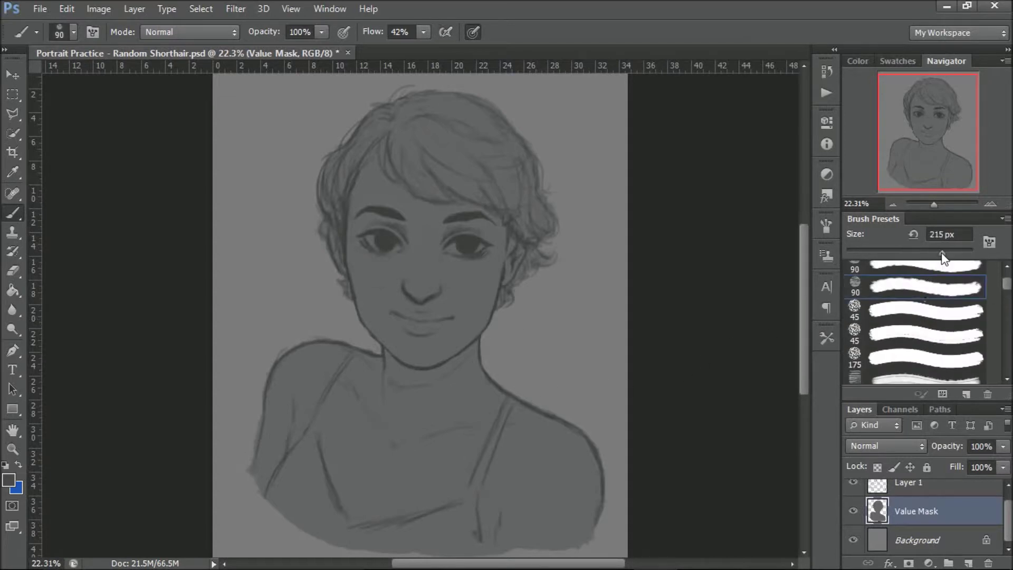
pyautogui.moveTo(370, 273)
pyautogui.mouseDown()
pyautogui.moveTo(423, 270)
pyautogui.moveTo(451, 289)
pyautogui.mouseUp()
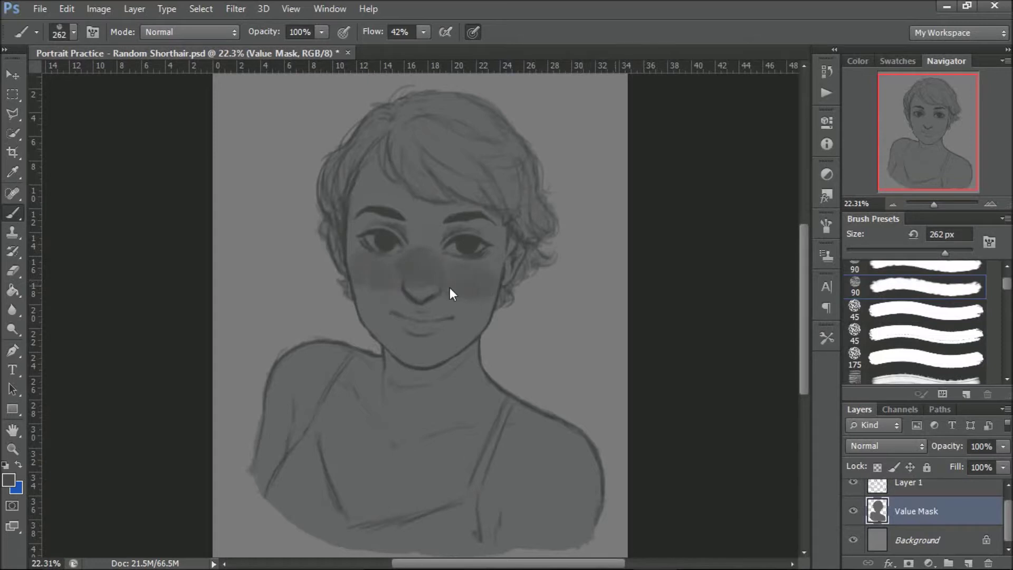
# Blend the band across the cheeks and nose using the soft 35 px preset at 215 px and a gray sampled from the face
pyautogui.moveTo(1007, 288); pyautogui.dragTo(1007, 307)
pyautogui.click(954, 299)
pyautogui.moveTo(944, 252); pyautogui.dragTo(942, 252)
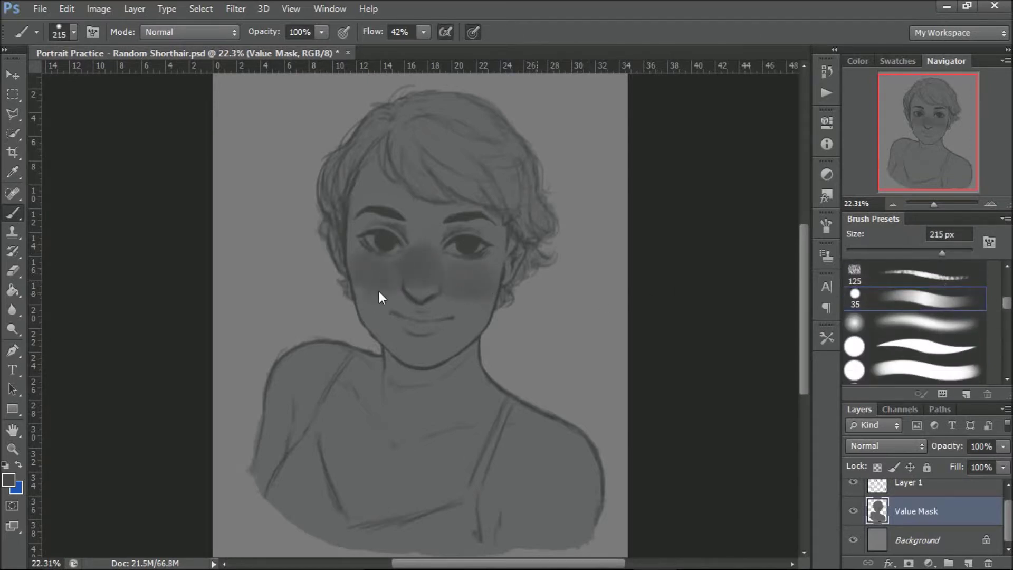
pyautogui.keyDown('alt'); pyautogui.click(425, 245); pyautogui.keyUp('alt')
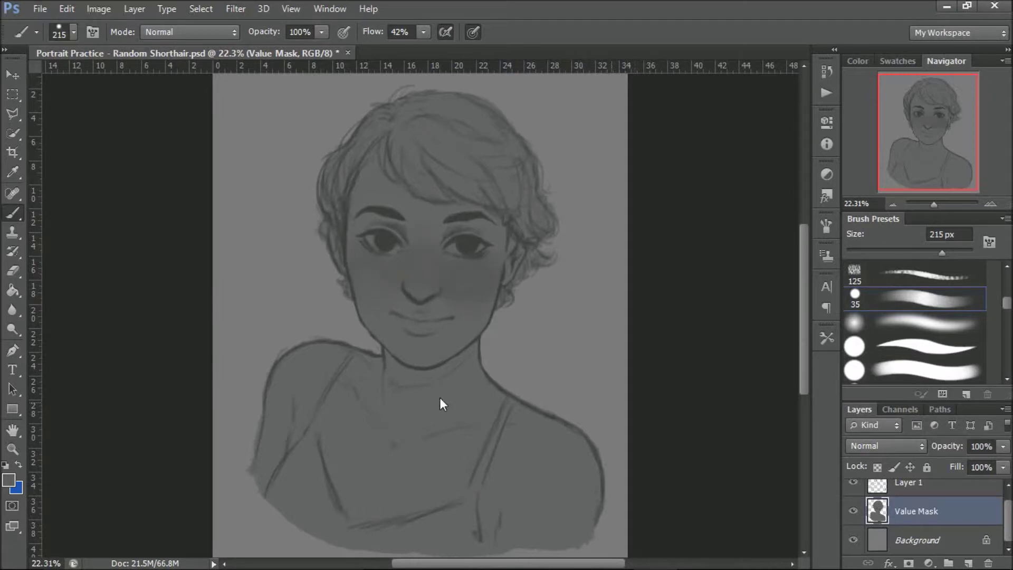
# Choose a darker gray and deepen the cheek shading with the soft brush at 160 px, sampling the cheek tone
pyautogui.click(8, 480)
pyautogui.click(552, 363)
pyautogui.click(906, 221)
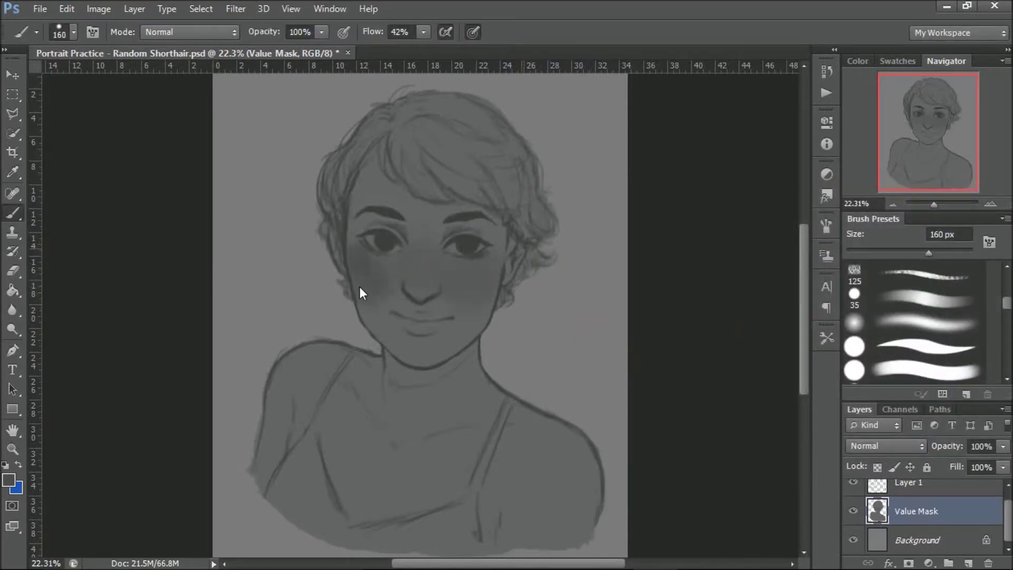
pyautogui.keyDown('alt'); pyautogui.click(476, 271); pyautogui.keyUp('alt')
# Shade the forehead and temple along the hairline with the 50 px textured preset at 146 px
pyautogui.moveTo(1007, 305); pyautogui.dragTo(1008, 332)
pyautogui.click(934, 278)
pyautogui.moveTo(948, 253); pyautogui.dragTo(924, 253)
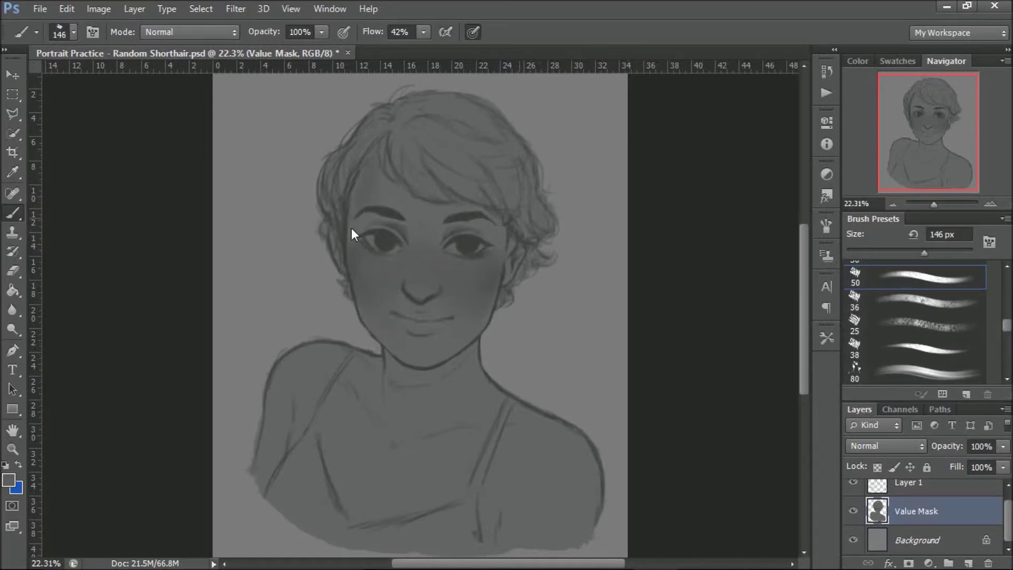
# Pick a darker gray and shade the eye sockets below the eyebrows, using brush sizes of 93 and 67 px
pyautogui.moveTo(924, 254); pyautogui.dragTo(905, 253)
pyautogui.click(9, 480)
pyautogui.moveTo(553, 359); pyautogui.dragTo(543, 367)
pyautogui.click(907, 221)
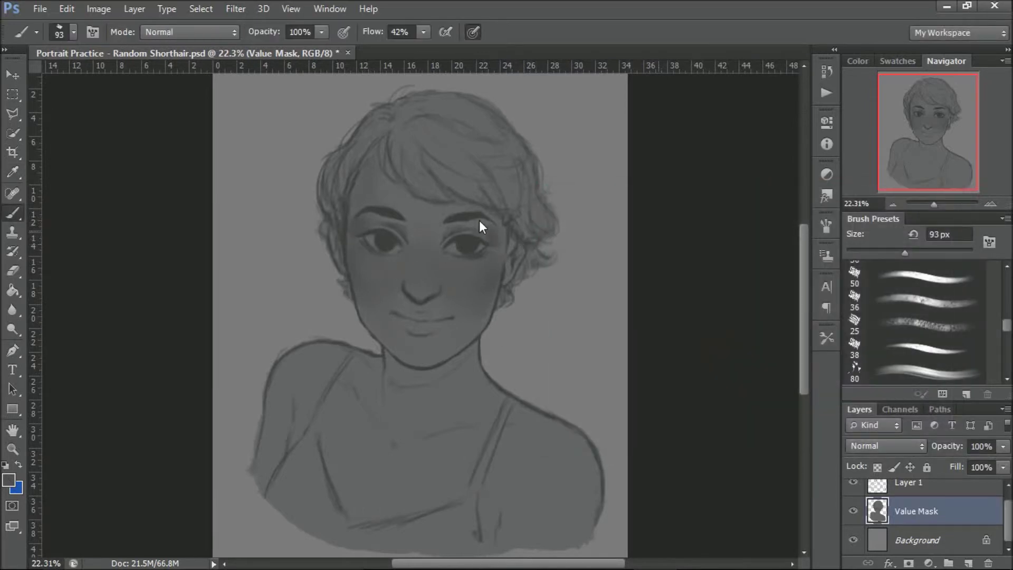
pyautogui.click(889, 250)
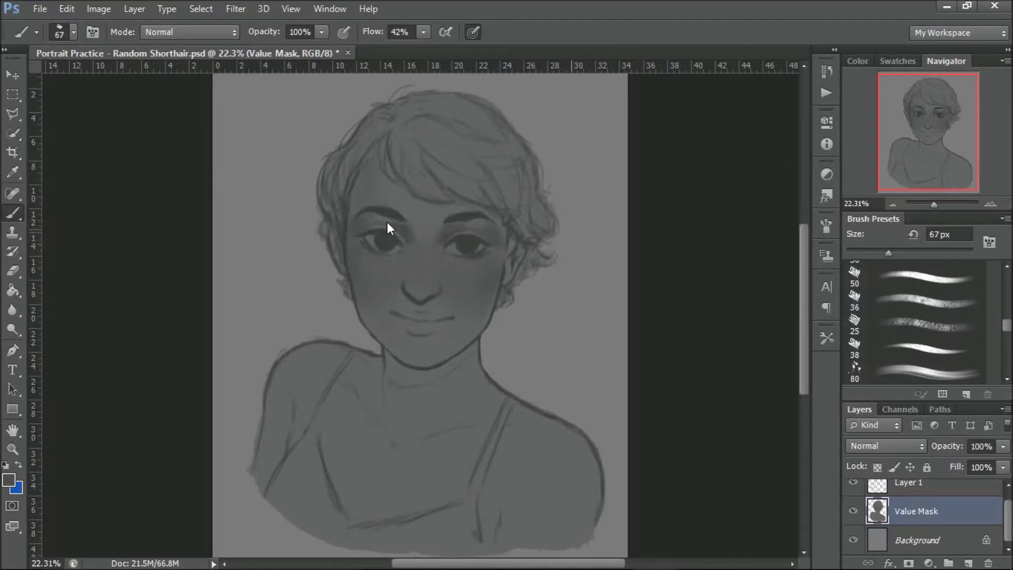
# Shade the area between the eyes with the 150 px textured preset reduced to 122 px
pyautogui.moveTo(1005, 329); pyautogui.dragTo(1006, 333)
pyautogui.click(912, 315)
pyautogui.click(934, 251)
pyautogui.press('[')
pyautogui.press('[')
pyautogui.press('[')
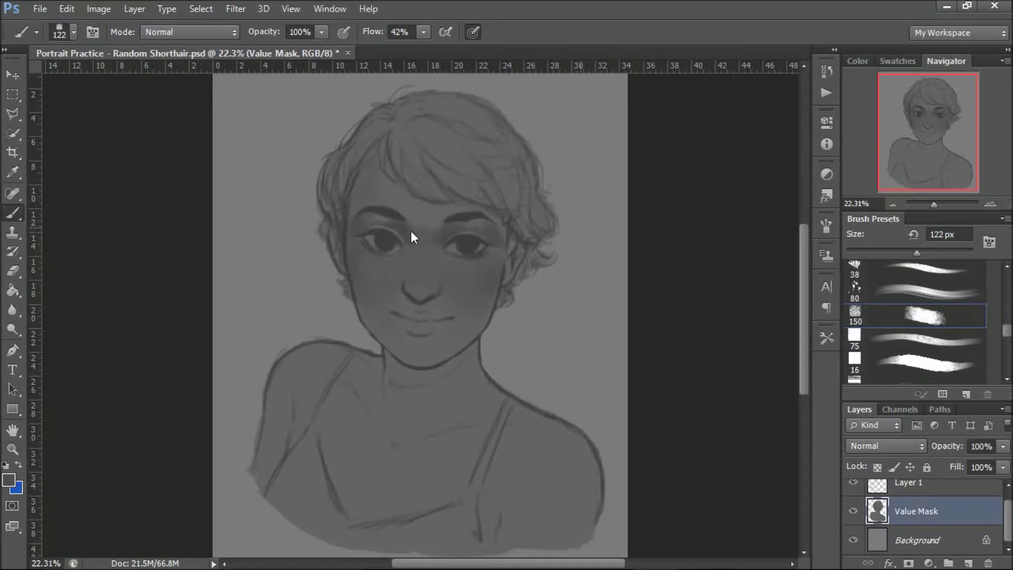
# Try shading the brow area and nose bridge with textured brushes at 74, 184 and 196 px
pyautogui.press('.')
pyautogui.press('.')
pyautogui.press('.')
pyautogui.press('.')
pyautogui.press('.')
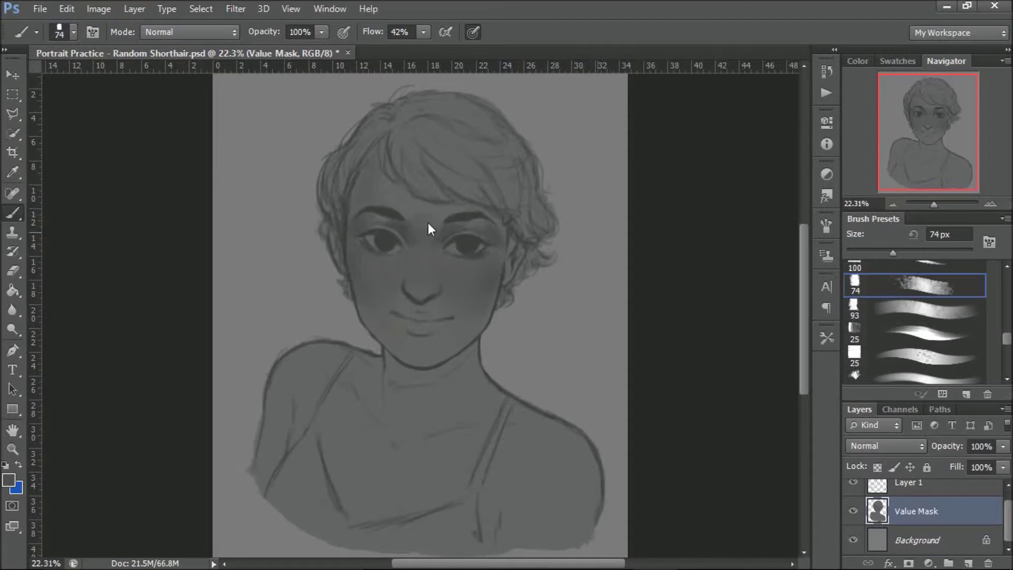
pyautogui.scroll(-5, 1007, 353)
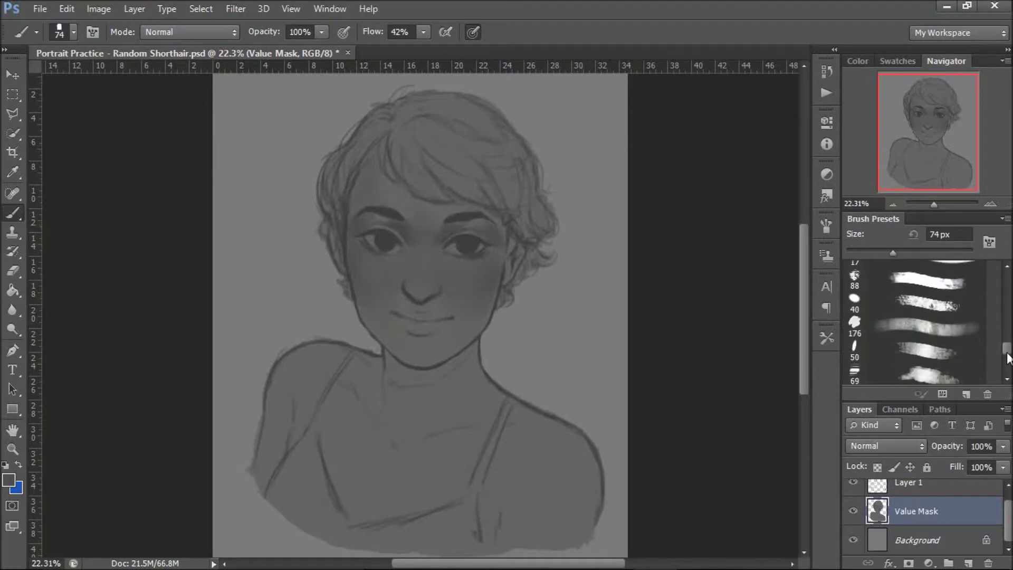
pyautogui.click(918, 342)
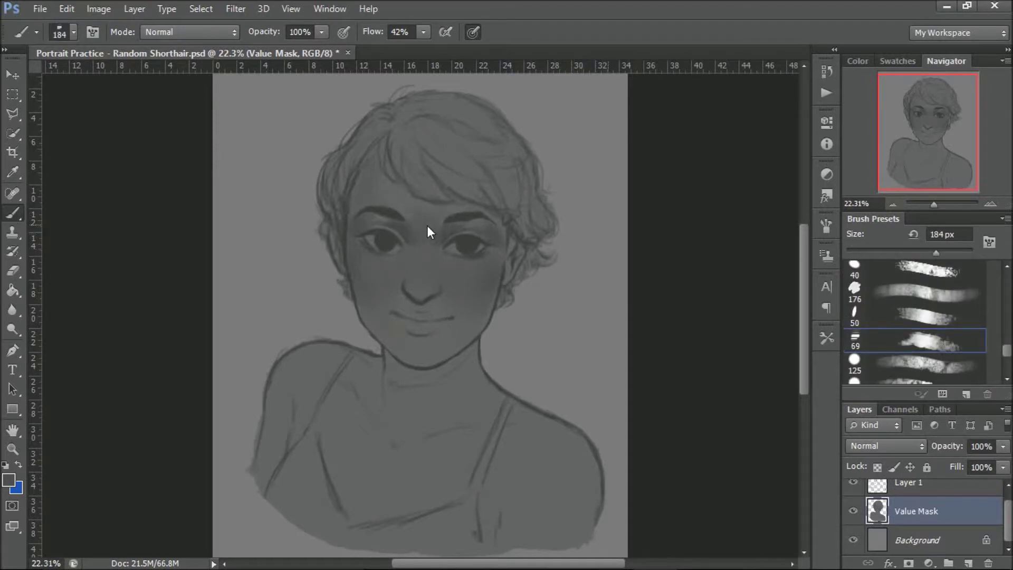
pyautogui.scroll(-3, 1007, 363)
pyautogui.scroll(-3, 1006, 364)
pyautogui.click(918, 323)
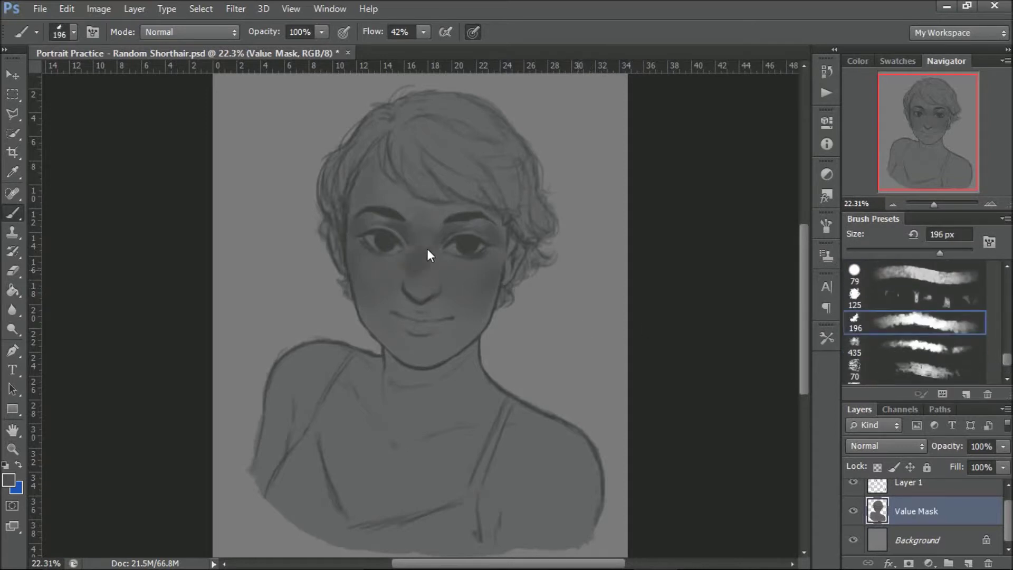
# Return to the soft 35 px preset at 115 px and shade the sides of the nose bridge
pyautogui.scroll(5, 1010, 312)
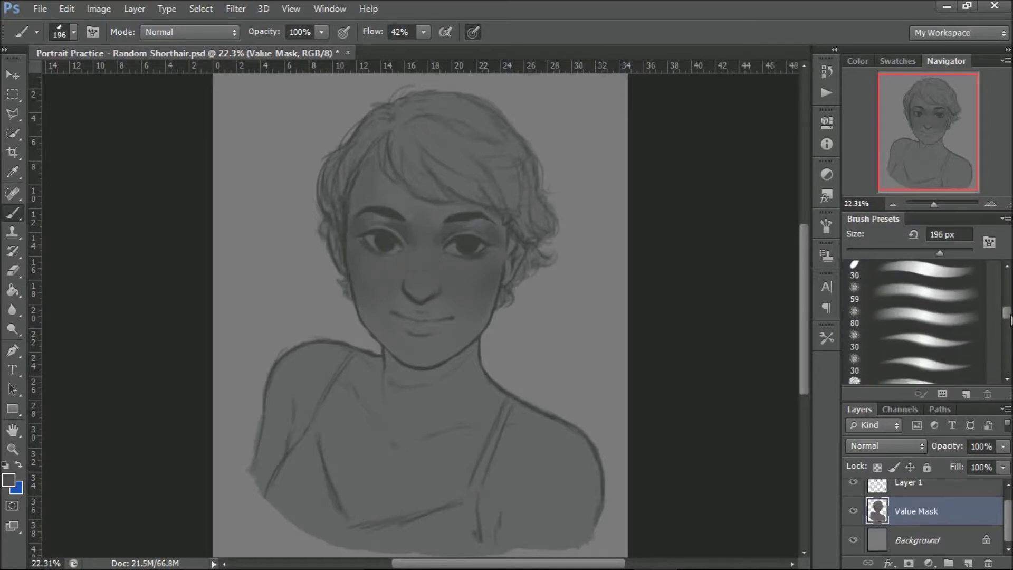
pyautogui.moveTo(1010, 310); pyautogui.dragTo(1008, 305)
pyautogui.click(950, 320)
pyautogui.click(915, 252)
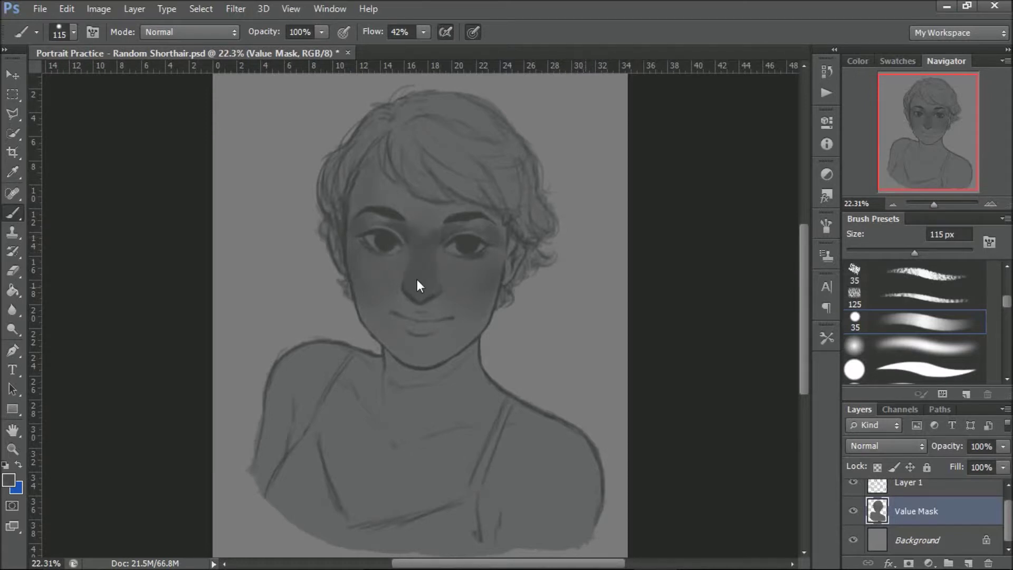
# Darken the sides of the nose and the inner eye sockets with the soft brush, including at 84 px
pyautogui.press(']')
pyautogui.moveTo(907, 256); pyautogui.dragTo(882, 254)
pyautogui.press('[')
pyautogui.moveTo(884, 246); pyautogui.dragTo(899, 250)
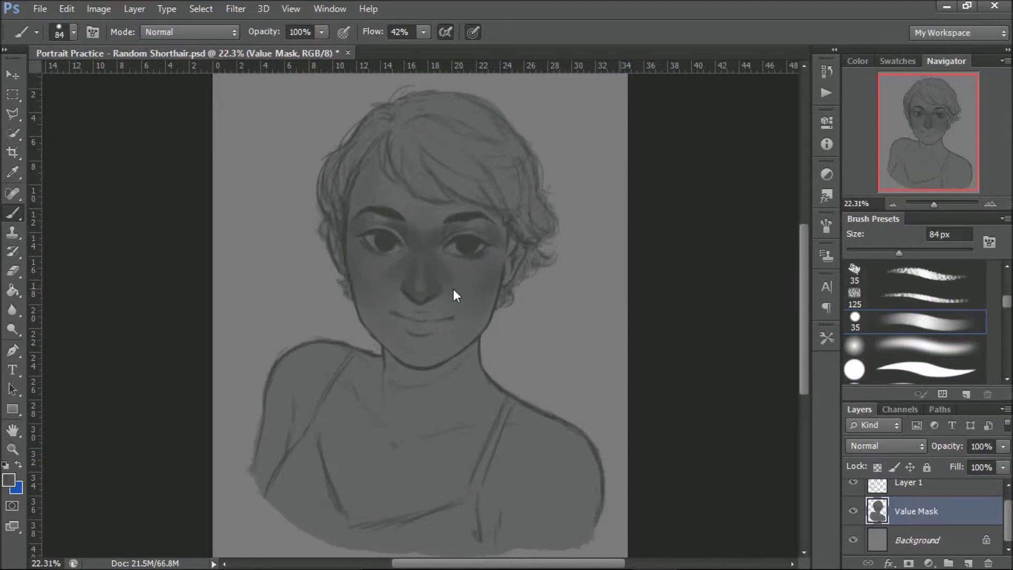
pyautogui.moveTo(899, 253); pyautogui.dragTo(907, 253)
pyautogui.moveTo(917, 252); pyautogui.dragTo(921, 253)
# Choose another gray and block in the lips, redoing the first lip stroke with the brush at 33 px
pyautogui.moveTo(894, 253); pyautogui.dragTo(878, 253)
pyautogui.click(10, 480)
pyautogui.click(549, 354)
pyautogui.click(936, 220)
pyautogui.moveTo(402, 326)
pyautogui.mouseDown()
pyautogui.moveTo(441, 326)
pyautogui.moveTo(415, 333)
pyautogui.mouseUp()
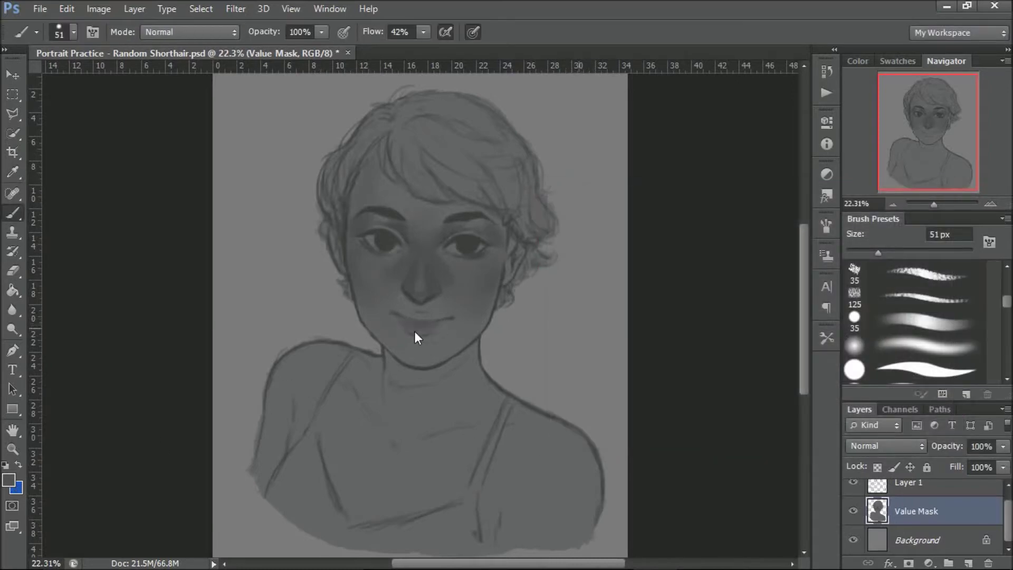
pyautogui.hotkey('ctrl', 'z')
pyautogui.moveTo(882, 256); pyautogui.dragTo(867, 254)
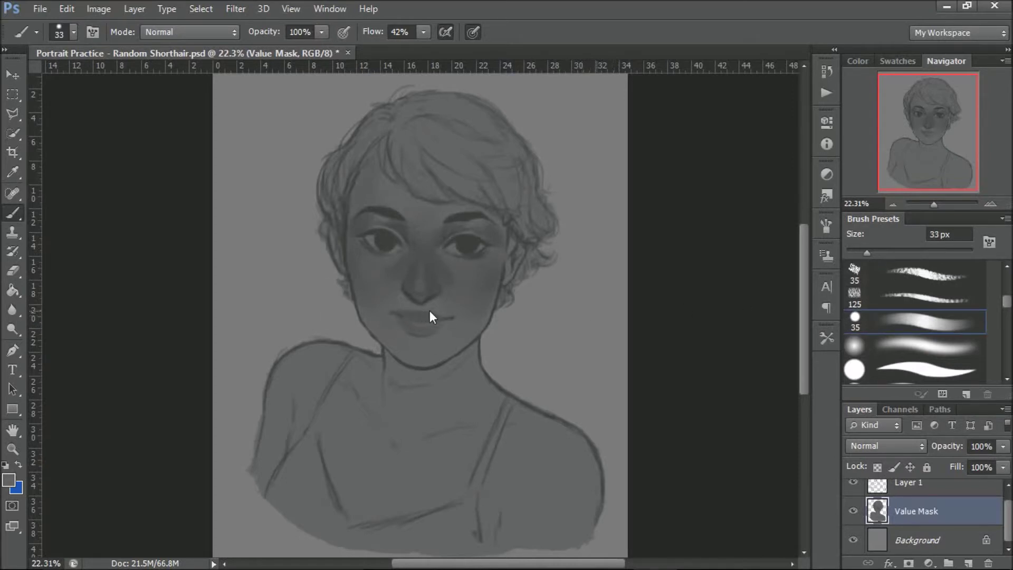
# Refine and extend the lip shading with grays sampled around the upper lip
pyautogui.press('alt')
pyautogui.press('alt')
pyautogui.keyDown('alt'); pyautogui.click(406, 309); pyautogui.keyUp('alt')
pyautogui.keyDown('alt'); pyautogui.click(413, 308); pyautogui.keyUp('alt')
pyautogui.moveTo(867, 253); pyautogui.dragTo(879, 254)
# Soften the shading around the jaw and chin with the brush at 108 px and a gray sampled from the chin
pyautogui.click(913, 253)
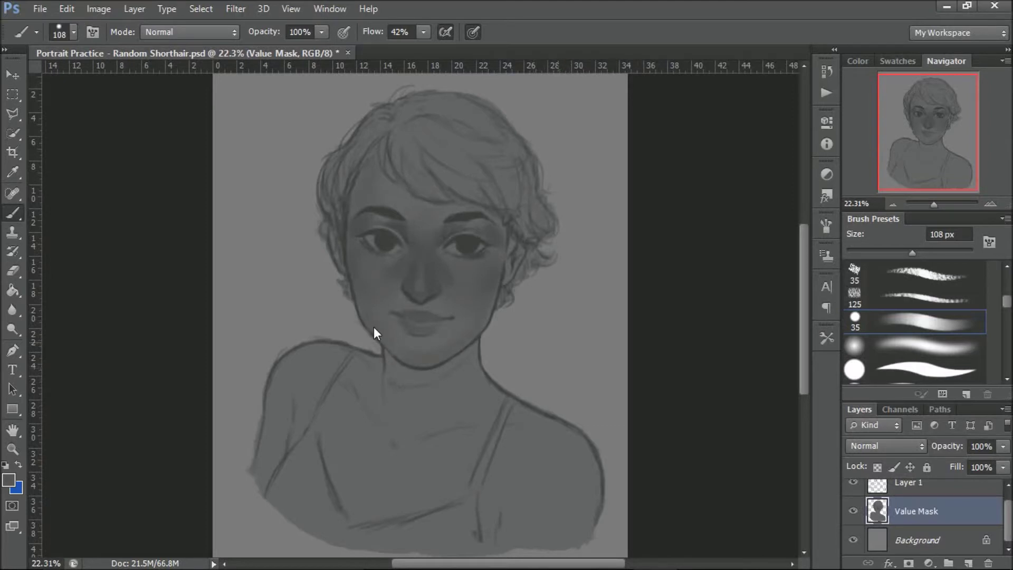
pyautogui.click(919, 254)
pyautogui.keyDown('alt'); pyautogui.click(425, 344); pyautogui.keyUp('alt')
# Pick a lighter gray and paint highlights on both outer upper eyelids beneath the brows, using brush sizes of 40 and 53 px
pyautogui.click(10, 479)
pyautogui.click(904, 223)
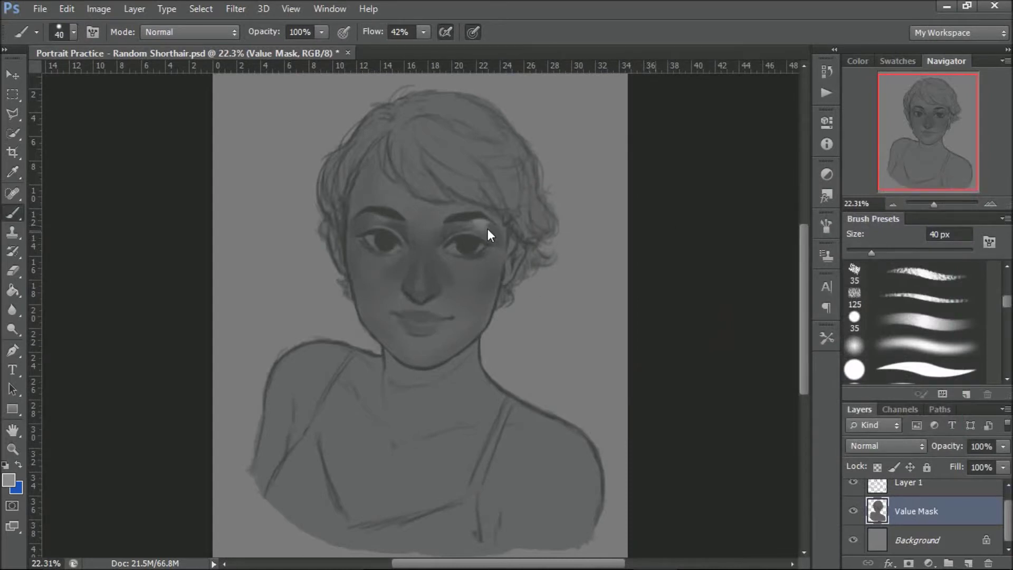
pyautogui.click(880, 254)
pyautogui.keyDown('alt'); pyautogui.click(363, 230); pyautogui.keyUp('alt')
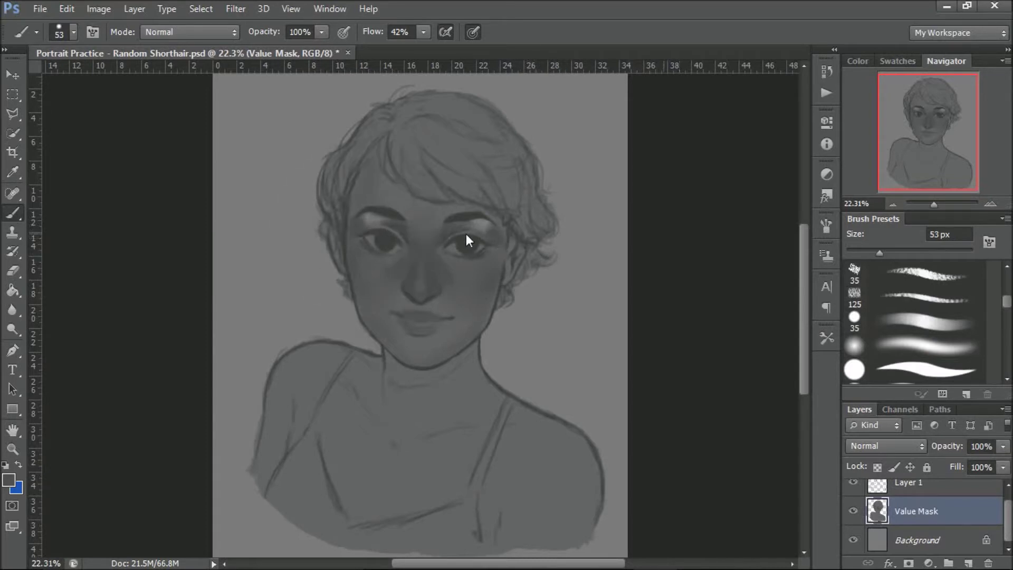
# Pick a light gray and paint a highlight down the nose bridge with the soft 35 px brush
pyautogui.click(9, 481)
pyautogui.click(550, 313)
pyautogui.click(892, 221)
pyautogui.click(855, 321)
pyautogui.moveTo(418, 295); pyautogui.dragTo(428, 255)
pyautogui.moveTo(421, 290); pyautogui.dragTo(424, 264)
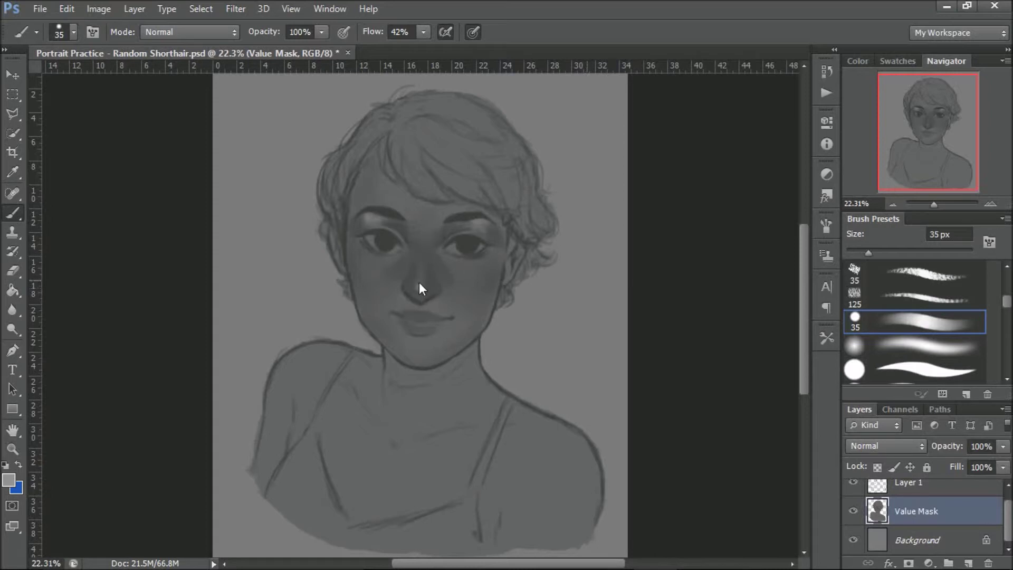
# Blend the nose highlight's edges using the brush at 46 px and grays sampled beside the nose
pyautogui.click(876, 252)
pyautogui.keyDown('alt'); pyautogui.click(436, 288); pyautogui.keyUp('alt')
pyautogui.keyDown('alt'); pyautogui.click(428, 286); pyautogui.keyUp('alt')
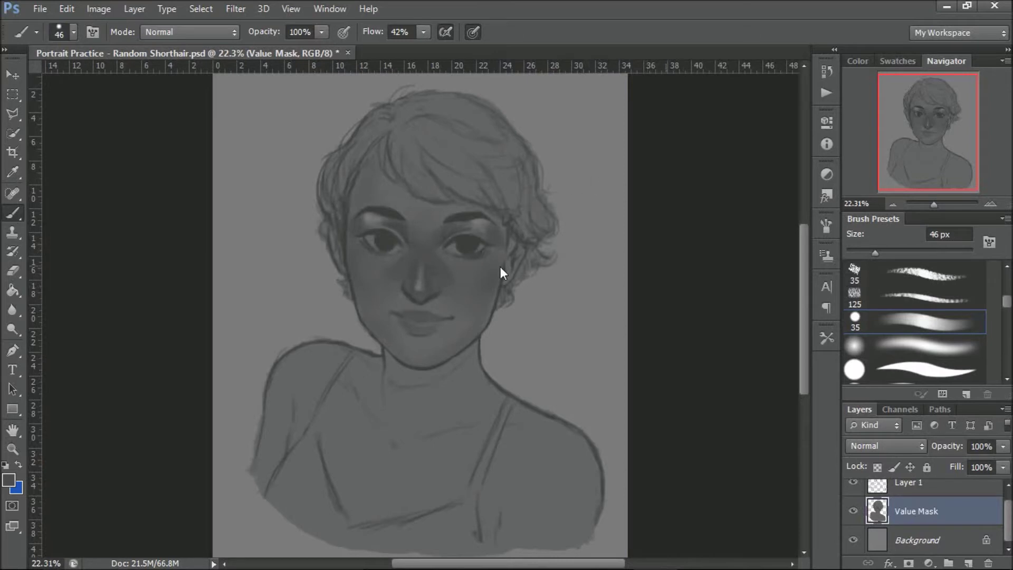
# Refine the shading around the nostrils with a smaller brush and grays sampled on both sides of the nose
pyautogui.press('[')
pyautogui.press('[')
pyautogui.press('[')
pyautogui.press('[')
pyautogui.keyDown('alt'); pyautogui.click(397, 286); pyautogui.keyUp('alt')
pyautogui.keyDown('alt'); pyautogui.click(441, 303); pyautogui.keyUp('alt')
# Lighten the cheeks below the eyes and the forehead with sampled grays, using brush sizes of 76 and 100 px
pyautogui.keyDown('alt'); pyautogui.click(484, 227); pyautogui.keyUp('alt')
pyautogui.moveTo(862, 253); pyautogui.dragTo(894, 253)
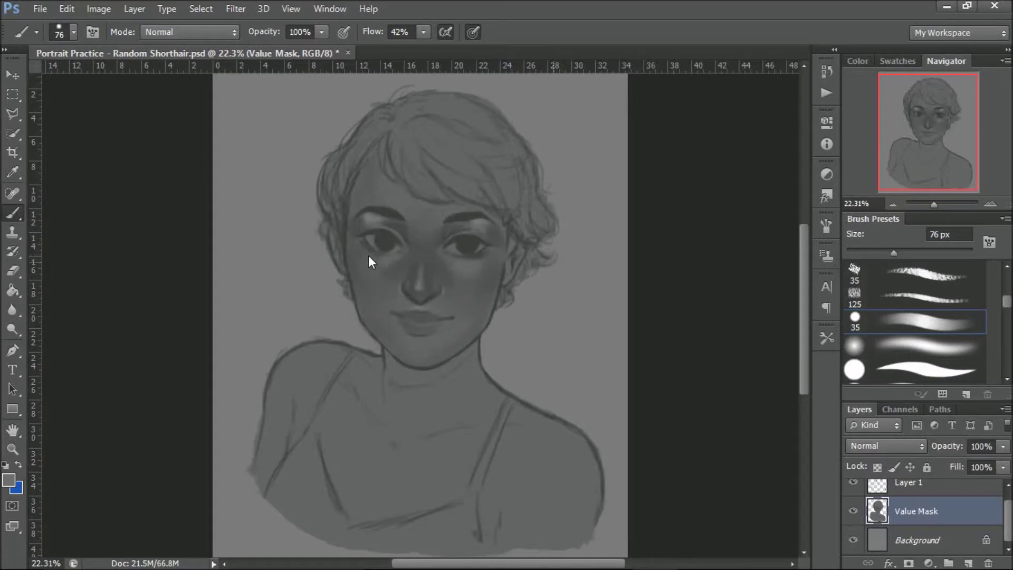
pyautogui.moveTo(894, 253); pyautogui.dragTo(910, 252)
pyautogui.keyDown('alt'); pyautogui.click(482, 277); pyautogui.keyUp('alt')
pyautogui.moveTo(909, 252); pyautogui.dragTo(908, 253)
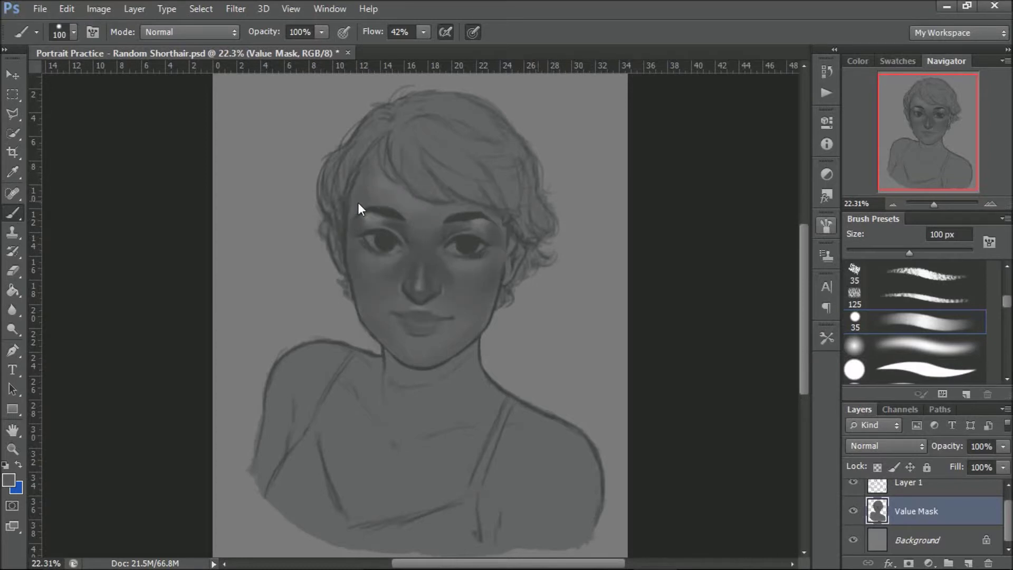
# Brighten the right-hand cheek with the brush at 77 px and blend it with sampled cheek grays at 108 px
pyautogui.moveTo(909, 253); pyautogui.dragTo(894, 253)
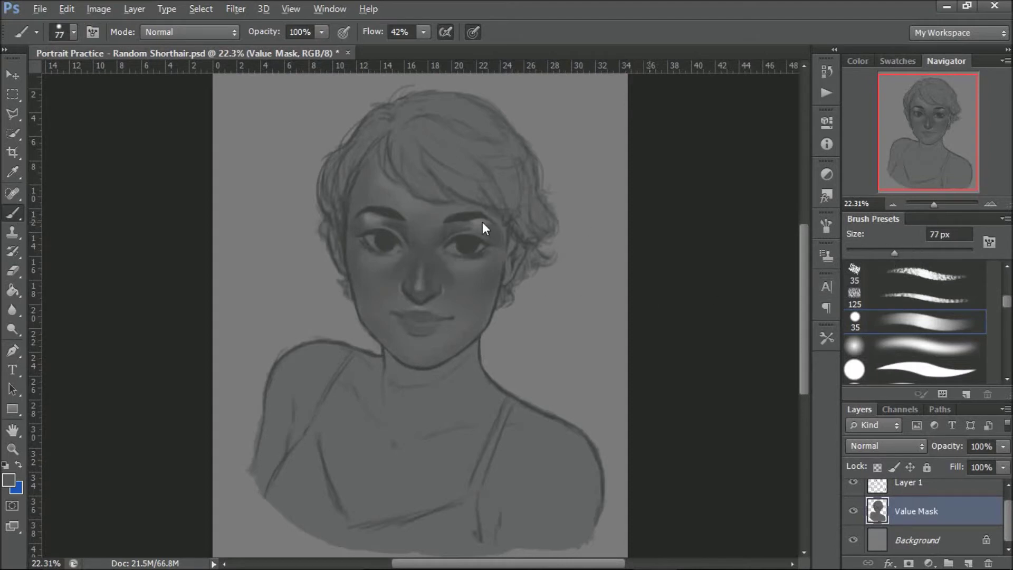
pyautogui.moveTo(491, 264); pyautogui.dragTo(483, 275)
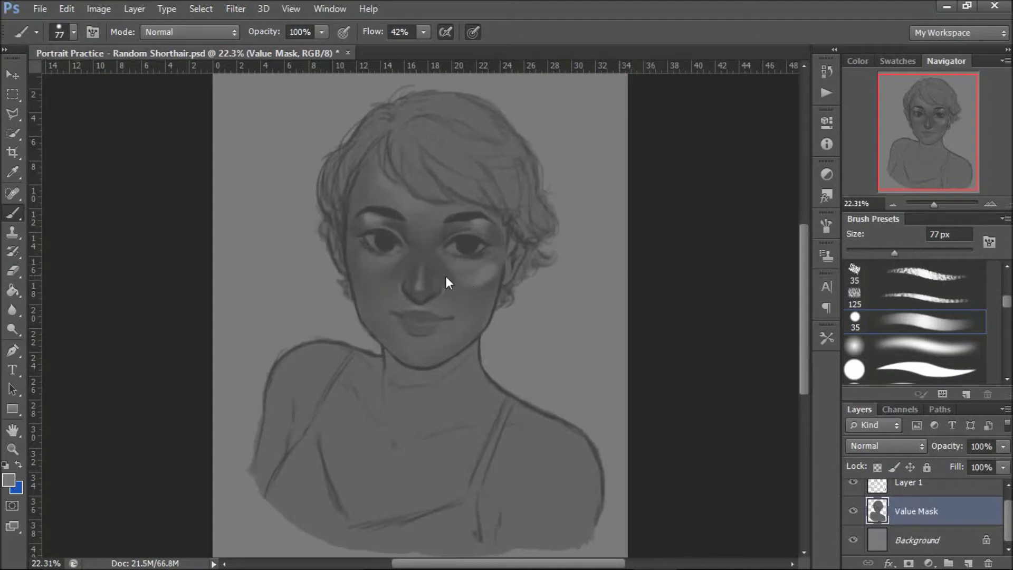
pyautogui.moveTo(894, 253); pyautogui.dragTo(912, 252)
pyautogui.keyDown('alt'); pyautogui.click(479, 288); pyautogui.keyUp('alt')
pyautogui.keyDown('alt'); pyautogui.click(471, 276); pyautogui.keyUp('alt')
pyautogui.keyDown('alt'); pyautogui.click(487, 287); pyautogui.keyUp('alt')
pyautogui.keyDown('alt'); pyautogui.click(377, 265); pyautogui.keyUp('alt')
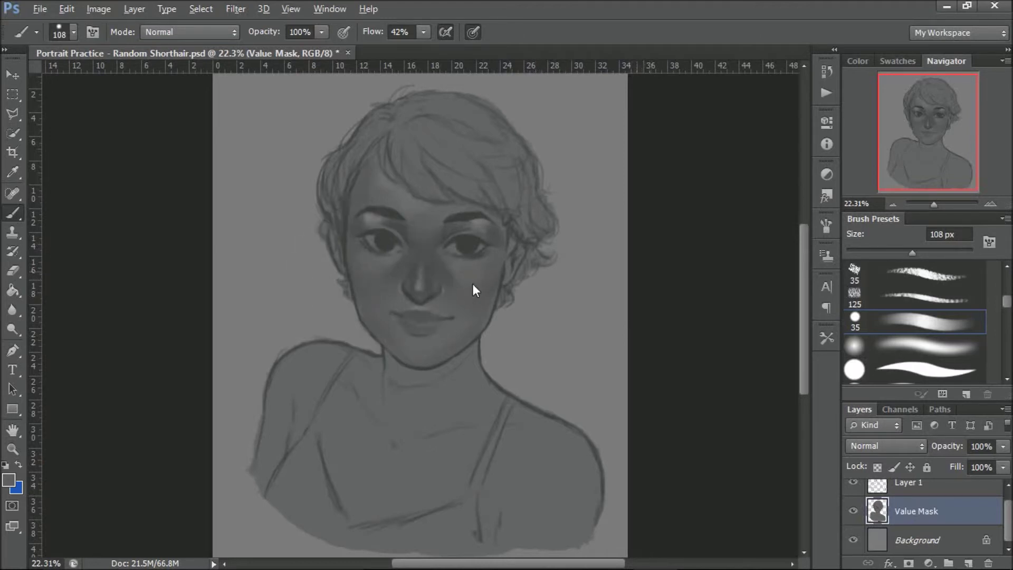
# Lighten the chin and the area around the mouth with the brush enlarged from a small size to 87 px
pyautogui.click(893, 251)
pyautogui.moveTo(892, 252); pyautogui.dragTo(916, 253)
pyautogui.moveTo(921, 252); pyautogui.dragTo(901, 252)
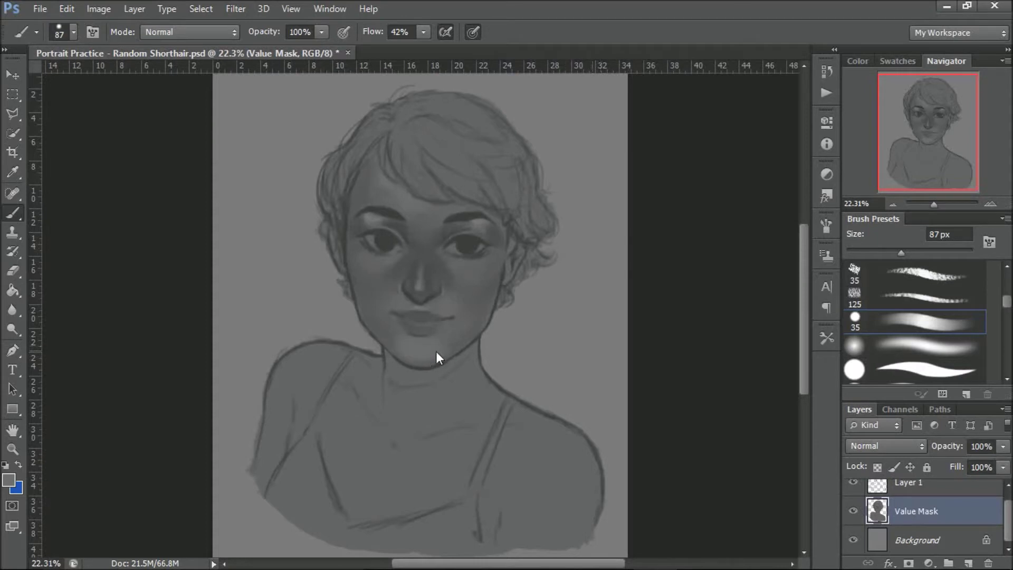
# Shade the lower lip with a smaller brush and a gray sampled from the lips
pyautogui.click(888, 253)
pyautogui.click(875, 253)
pyautogui.moveTo(429, 328)
pyautogui.mouseDown()
pyautogui.moveTo(416, 334)
pyautogui.moveTo(433, 325)
pyautogui.moveTo(395, 321)
pyautogui.moveTo(416, 330)
pyautogui.mouseUp()
pyautogui.keyDown('alt'); pyautogui.click(404, 322); pyautogui.keyUp('alt')
pyautogui.moveTo(872, 255); pyautogui.dragTo(870, 255)
# Darken the upper lip and mouth line with gray 464646, using the brush at 29 px
pyautogui.click(9, 480)
pyautogui.click(550, 369)
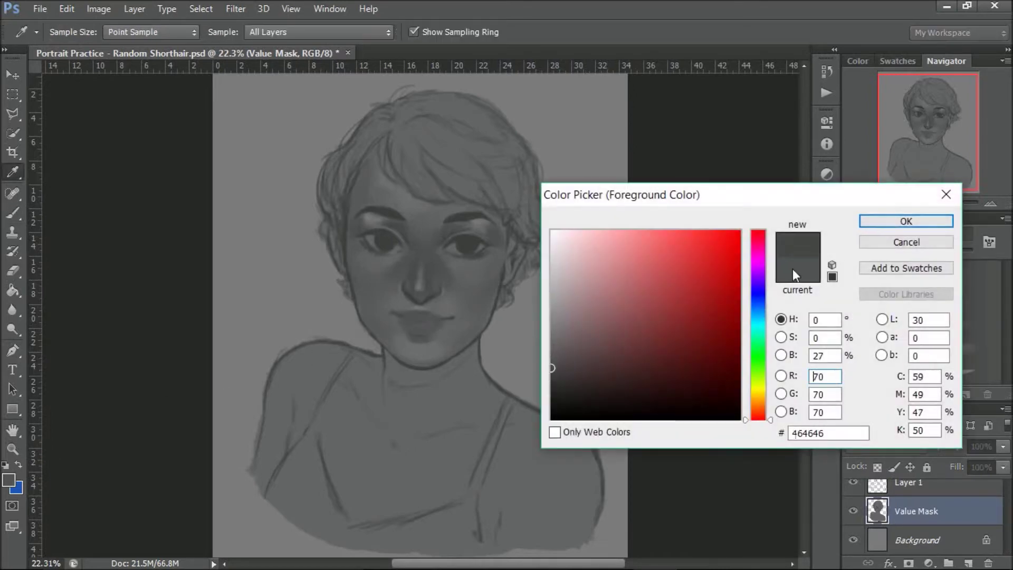
pyautogui.click(906, 221)
pyautogui.click(872, 241)
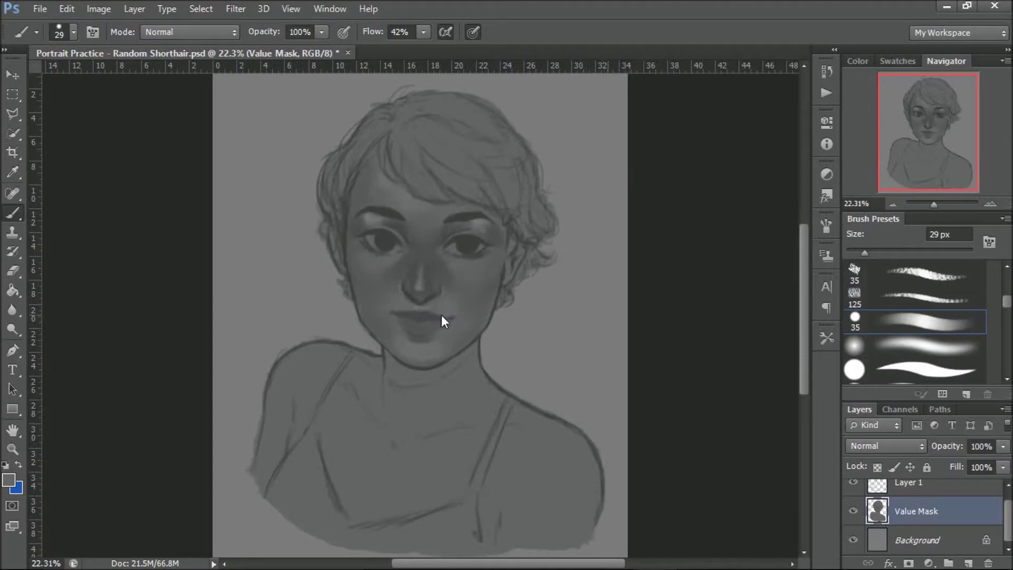
# Paint the shadow under the chin across the neck with dark gray sampled from the lips, using brush sizes of 113 and 59 px
pyautogui.keyDown('alt'); pyautogui.click(417, 314); pyautogui.keyUp('alt')
pyautogui.moveTo(876, 254); pyautogui.dragTo(880, 254)
pyautogui.click(867, 253)
pyautogui.press(']')
pyautogui.press(']')
pyautogui.press(']')
pyautogui.press(']')
pyautogui.press(']')
pyautogui.press(']')
pyautogui.press(']')
pyautogui.press(']')
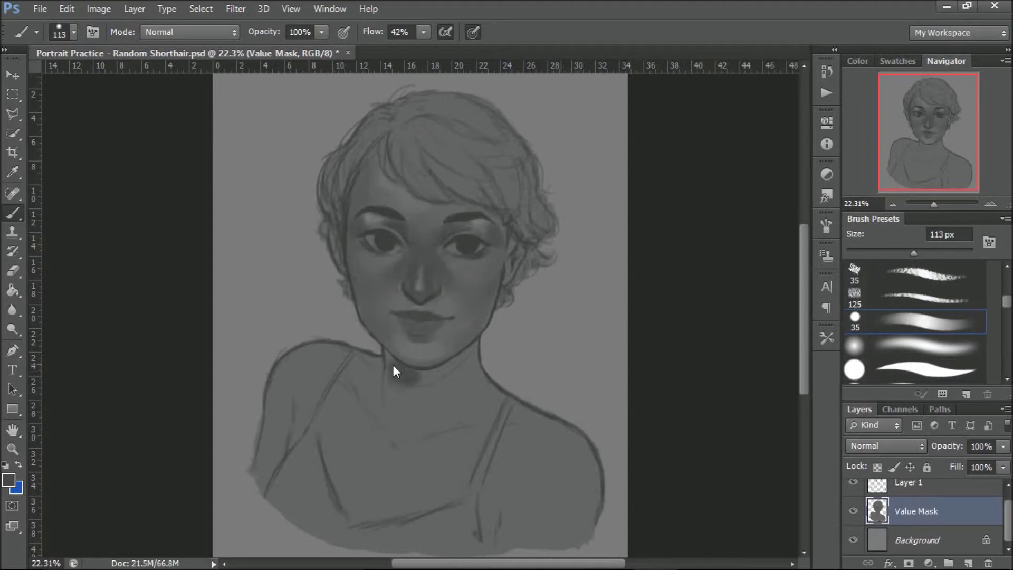
pyautogui.click(884, 252)
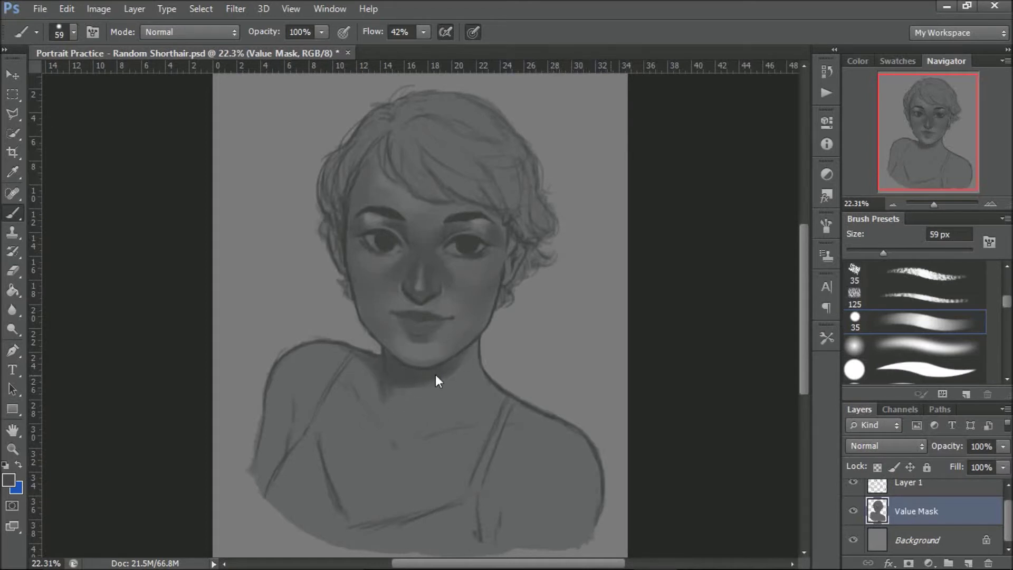
# Shade the chest and shoulders broadly with the brush at 137 and 167 px, adding a gray sampled from the right-hand cheek
pyautogui.moveTo(883, 253); pyautogui.dragTo(922, 253)
pyautogui.moveTo(442, 450); pyautogui.dragTo(450, 462)
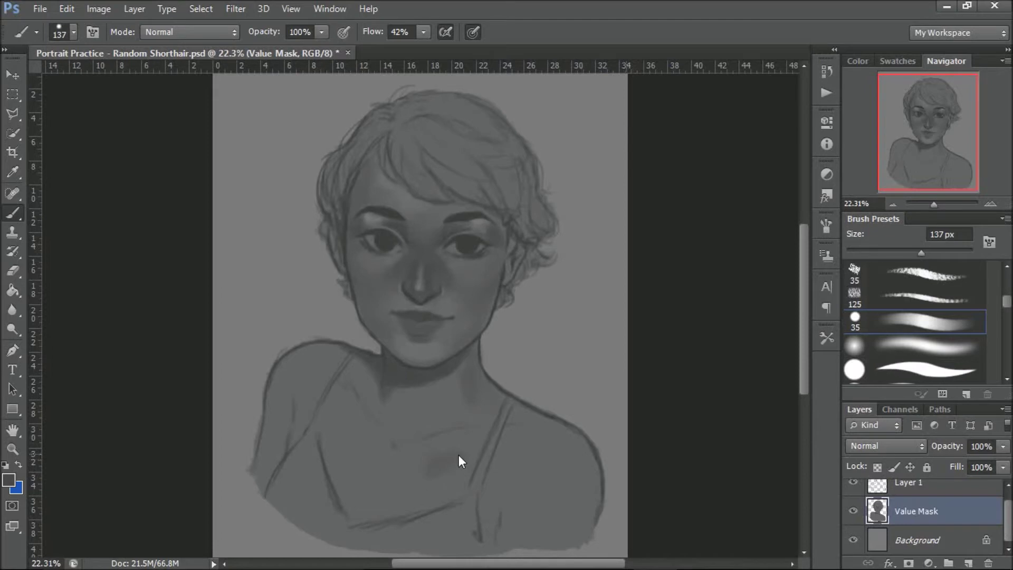
pyautogui.keyDown('alt'); pyautogui.click(470, 286); pyautogui.keyUp('alt')
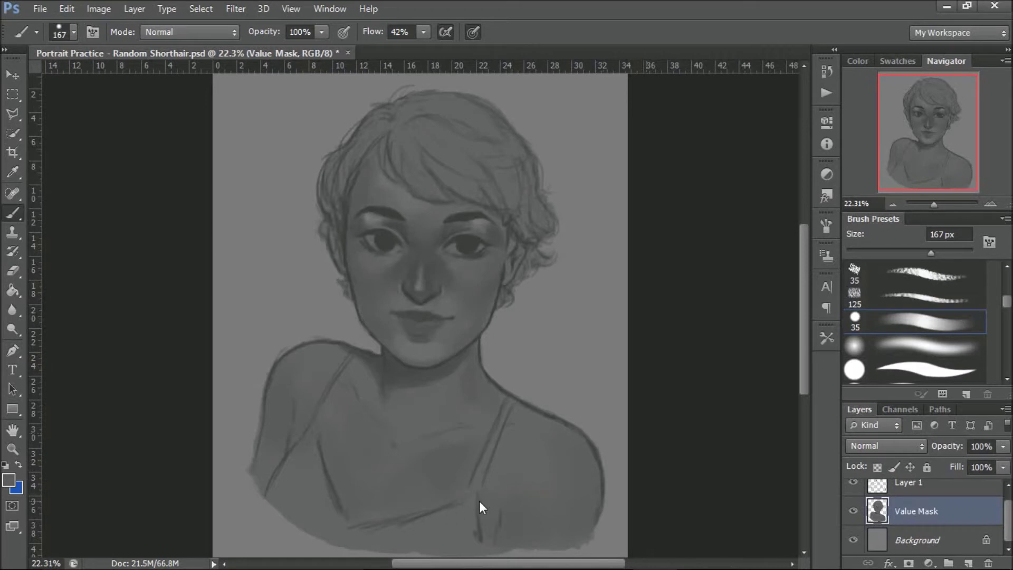
pyautogui.press('XF86MonBrightnessUp')
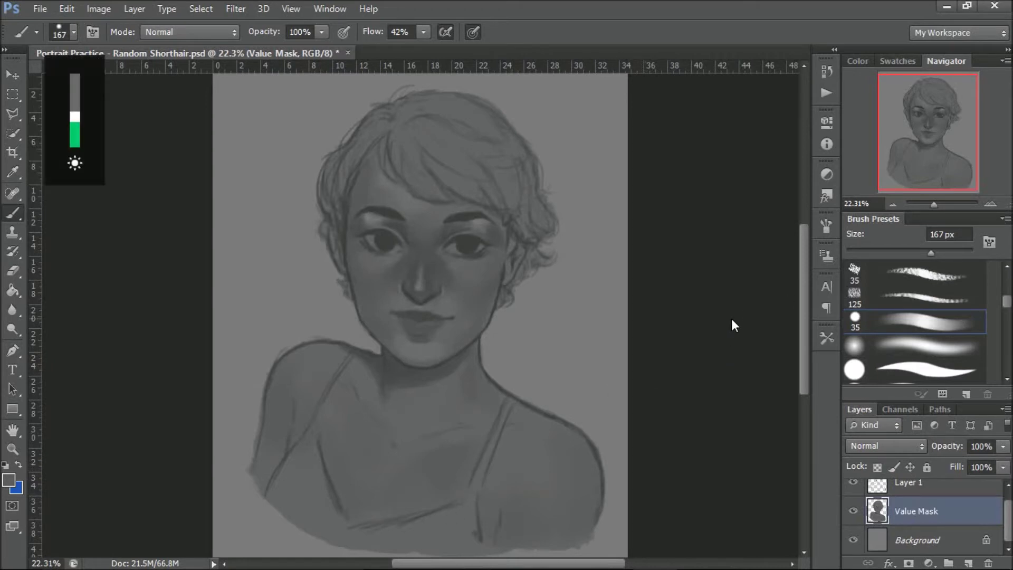
pyautogui.press('XF86MonBrightnessUp')
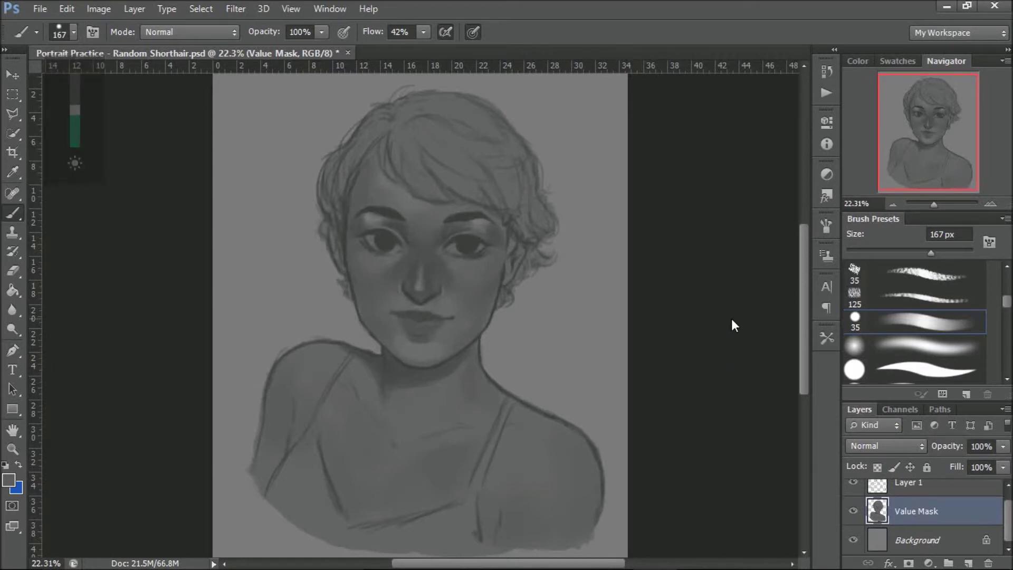
# Smooth the left-hand cheek with sampled cheek grays, using brush sizes of 144 and 99 px
pyautogui.moveTo(909, 254); pyautogui.dragTo(909, 255)
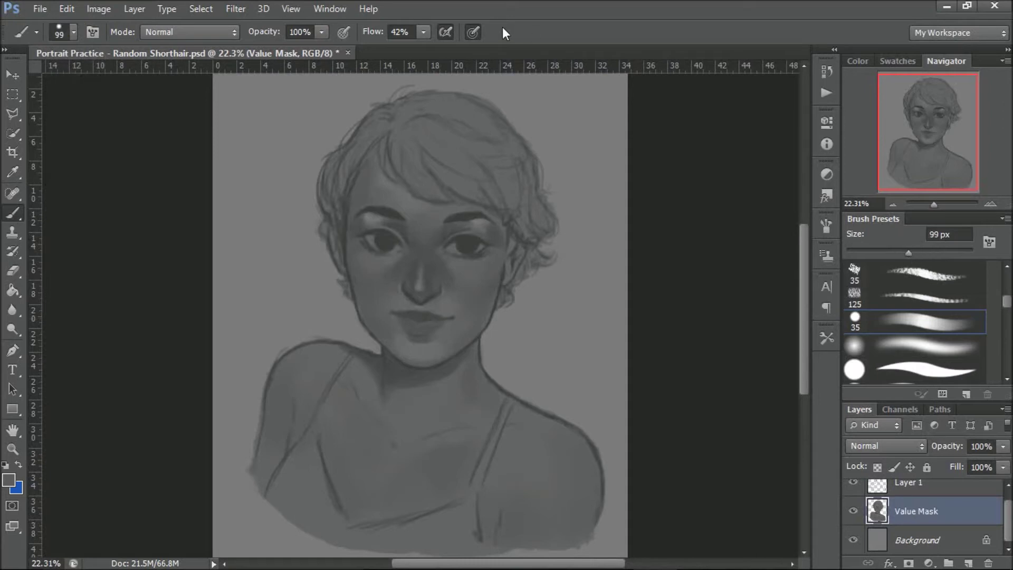
pyautogui.click(694, 552)
pyautogui.moveTo(909, 255); pyautogui.dragTo(923, 255)
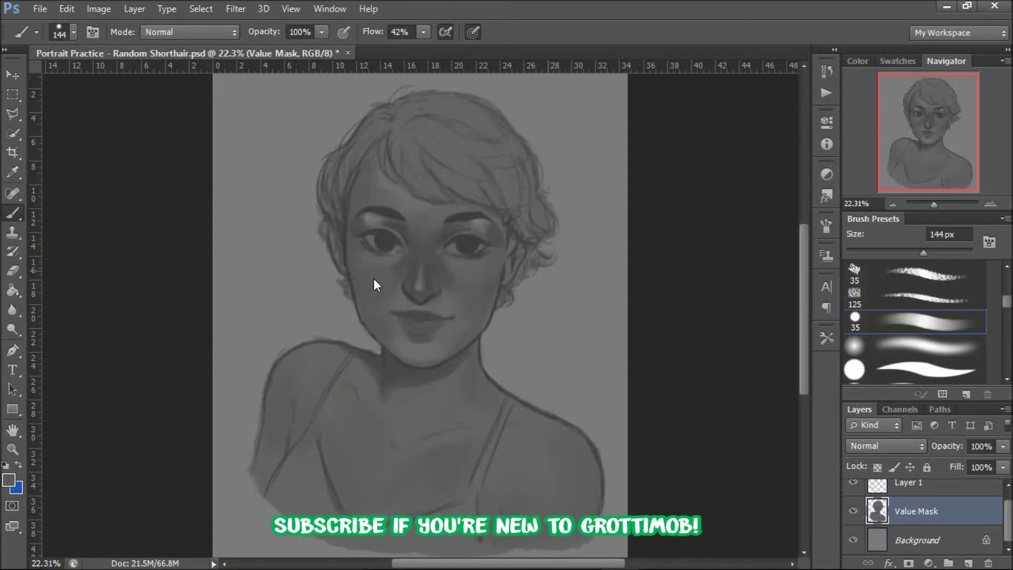
pyautogui.moveTo(914, 255); pyautogui.dragTo(909, 253)
pyautogui.keyDown('alt'); pyautogui.click(387, 286); pyautogui.keyUp('alt')
pyautogui.keyDown('alt'); pyautogui.click(379, 271); pyautogui.keyUp('alt')
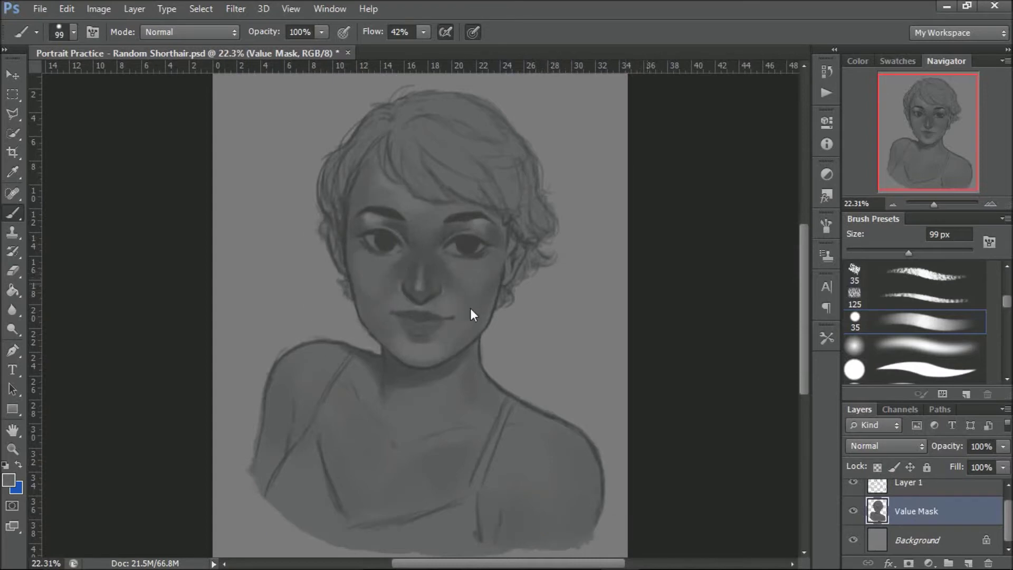
# Soften the shading along the jaw, chin and cheeks with sampled face grays, using brush sizes of 77 and 64 px
pyautogui.moveTo(921, 255); pyautogui.dragTo(921, 254)
pyautogui.moveTo(907, 249); pyautogui.dragTo(902, 251)
pyautogui.click(895, 254)
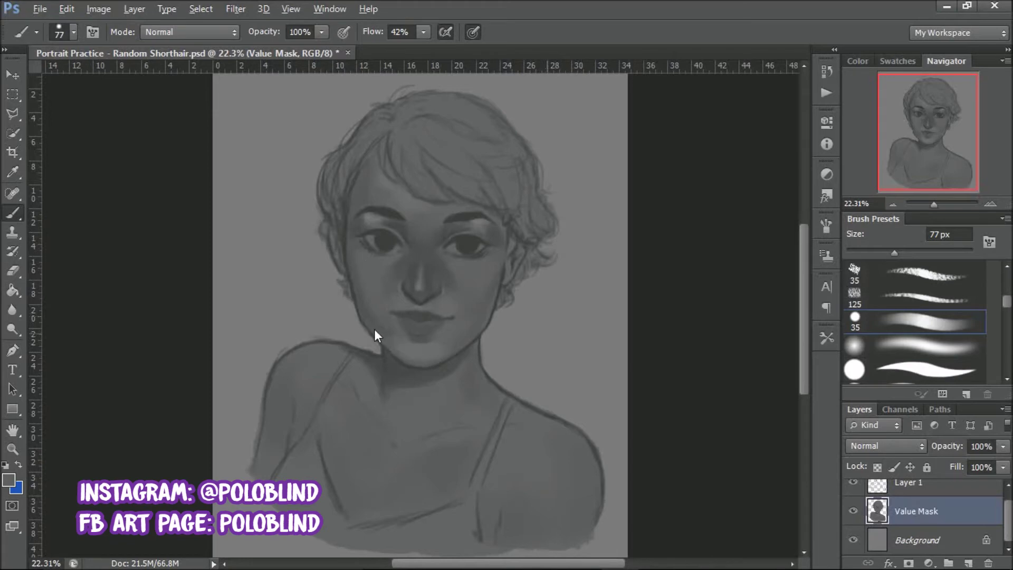
pyautogui.press('[')
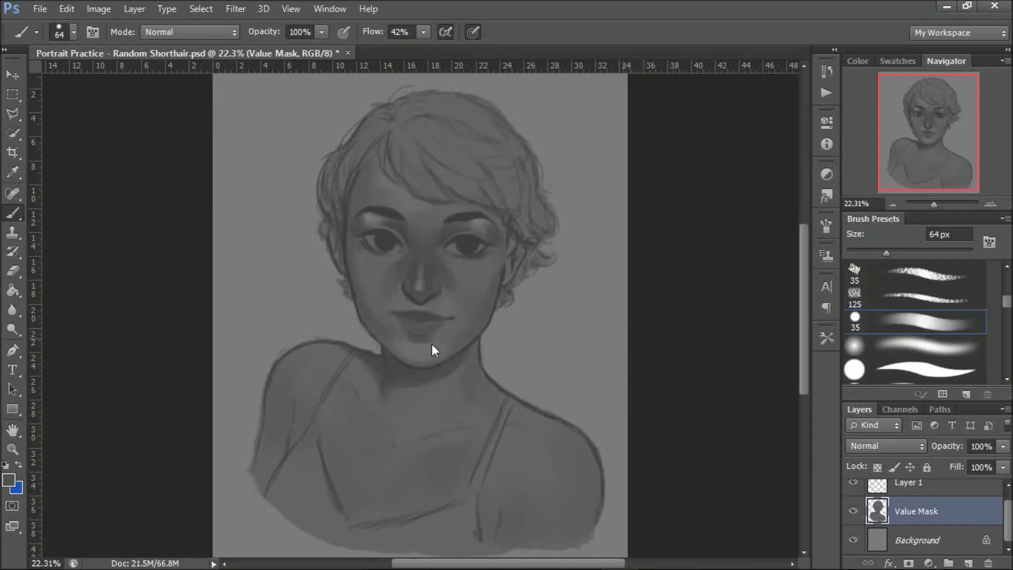
pyautogui.keyDown('alt'); pyautogui.click(477, 317); pyautogui.keyUp('alt')
pyautogui.keyDown('alt'); pyautogui.click(385, 224); pyautogui.keyUp('alt')
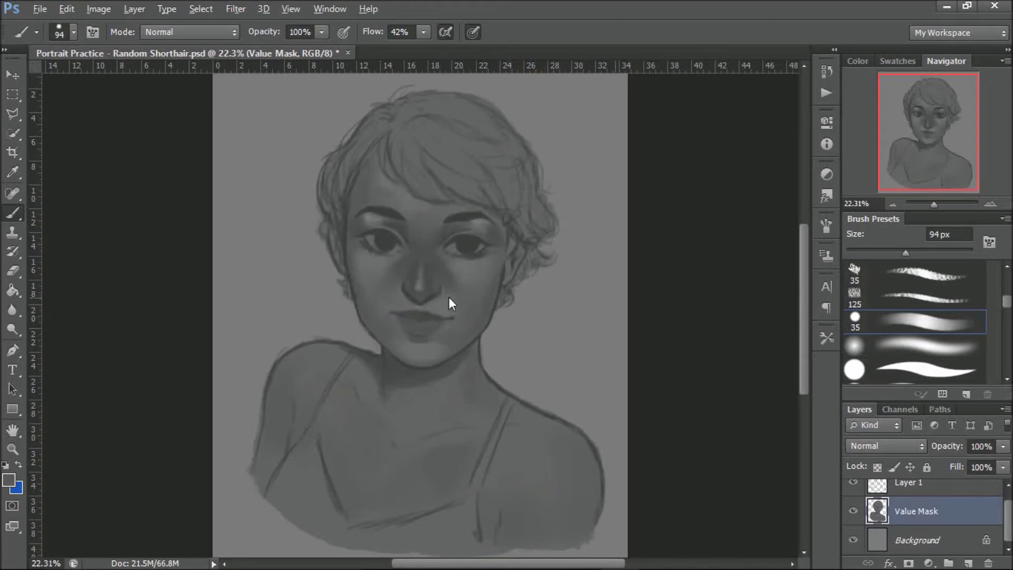
# Refine the mouth corner and brow area with grays sampled beside the lips and between the brows, using the brush at 53 and 100 px
pyautogui.moveTo(886, 253); pyautogui.dragTo(867, 253)
pyautogui.click(890, 252)
pyautogui.moveTo(880, 255); pyautogui.dragTo(877, 255)
pyautogui.keyDown('alt'); pyautogui.click(392, 324); pyautogui.keyUp('alt')
pyautogui.keyDown('alt'); pyautogui.click(416, 219); pyautogui.keyUp('alt')
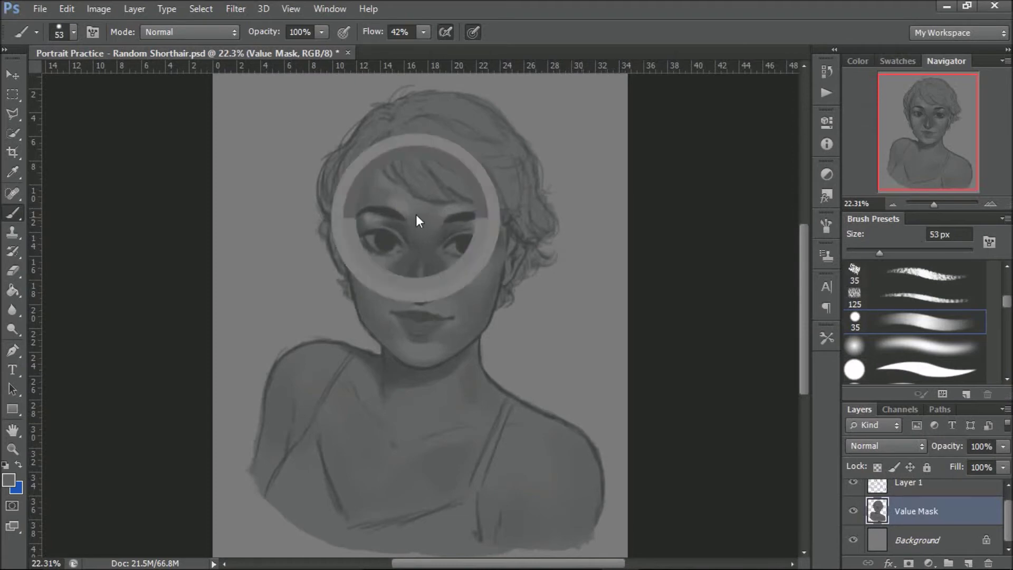
pyautogui.moveTo(888, 250); pyautogui.dragTo(910, 250)
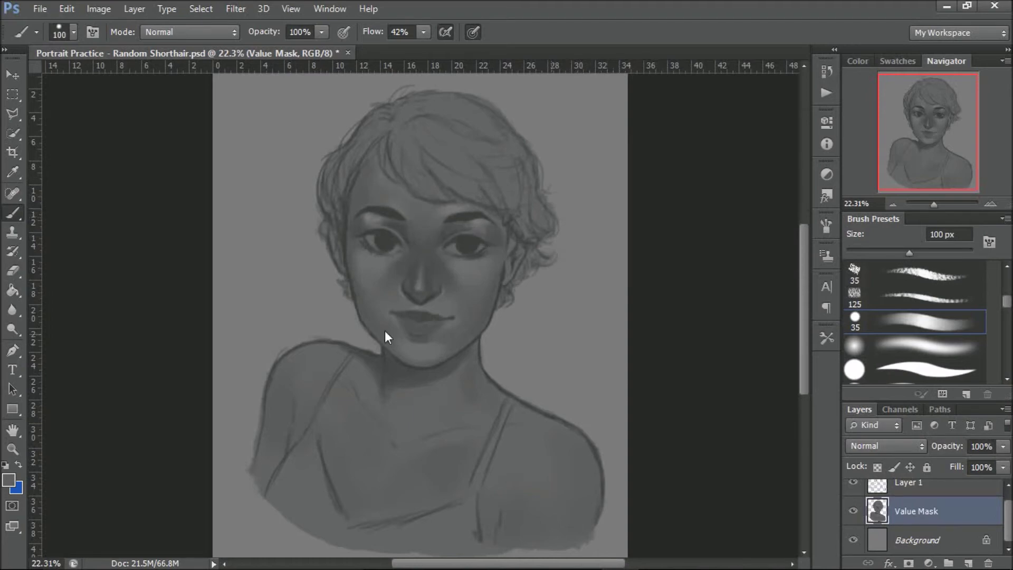
pyautogui.click(881, 254)
pyautogui.click(10, 479)
pyautogui.click(569, 303)
pyautogui.click(873, 224)
pyautogui.moveTo(882, 254); pyautogui.dragTo(883, 255)
pyautogui.hotkey('ctrl', 'z')
pyautogui.click(895, 327)
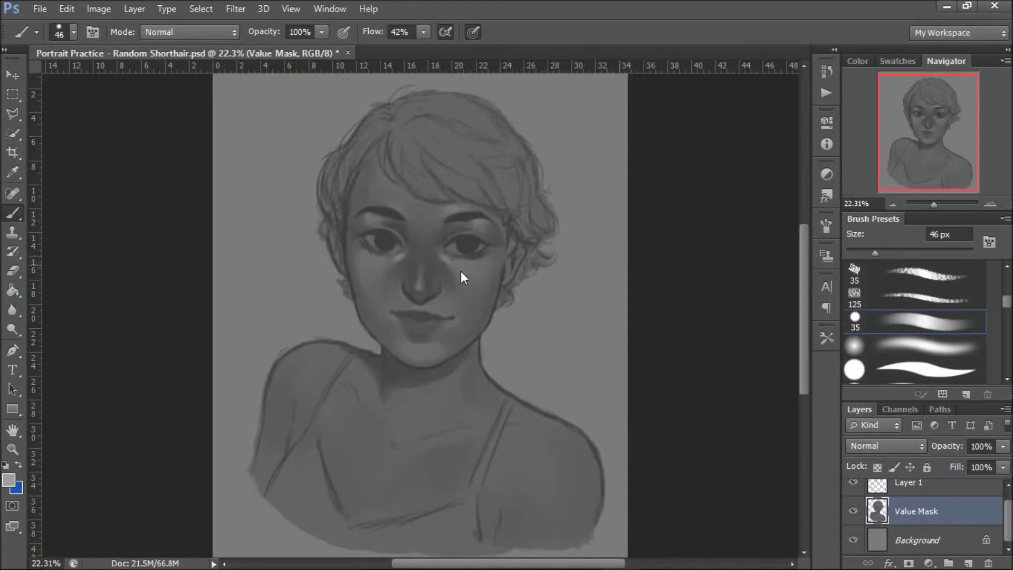
# Paint the whites of both eyes with a light gray, using the brush at 40 px
pyautogui.moveTo(875, 252); pyautogui.dragTo(898, 252)
pyautogui.click(872, 251)
pyautogui.click(8, 480)
pyautogui.click(552, 292)
pyautogui.click(905, 220)
pyautogui.click(477, 247)
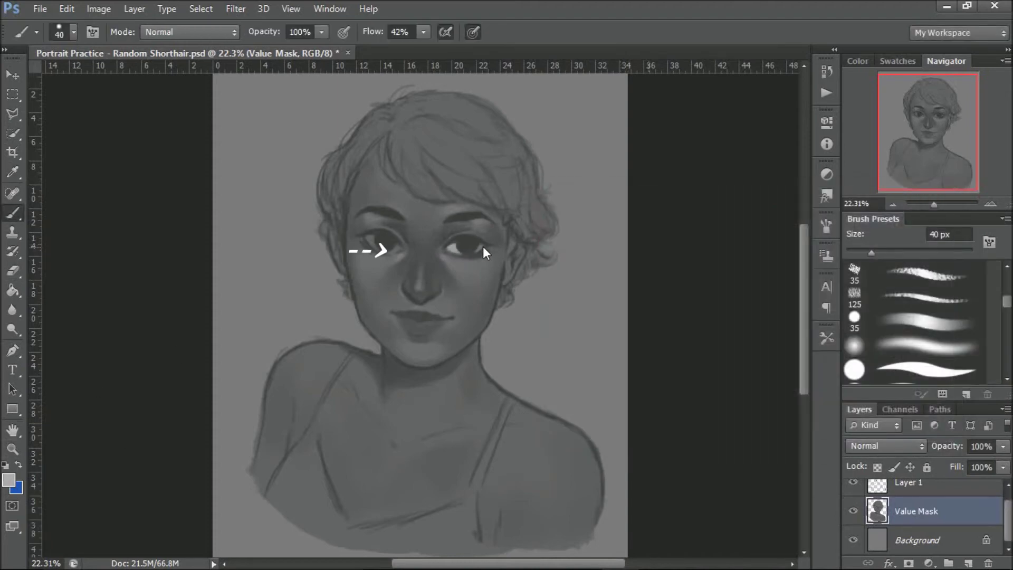
pyautogui.click(372, 240)
pyautogui.click(394, 248)
pyautogui.click(373, 240)
pyautogui.click(461, 248)
# Lighten the chin with grays sampled below the right-hand eye and from the chin, using the brush at 83 px
pyautogui.moveTo(871, 253); pyautogui.dragTo(885, 252)
pyautogui.keyDown('alt'); pyautogui.click(454, 262); pyautogui.keyUp('alt')
pyautogui.click(898, 253)
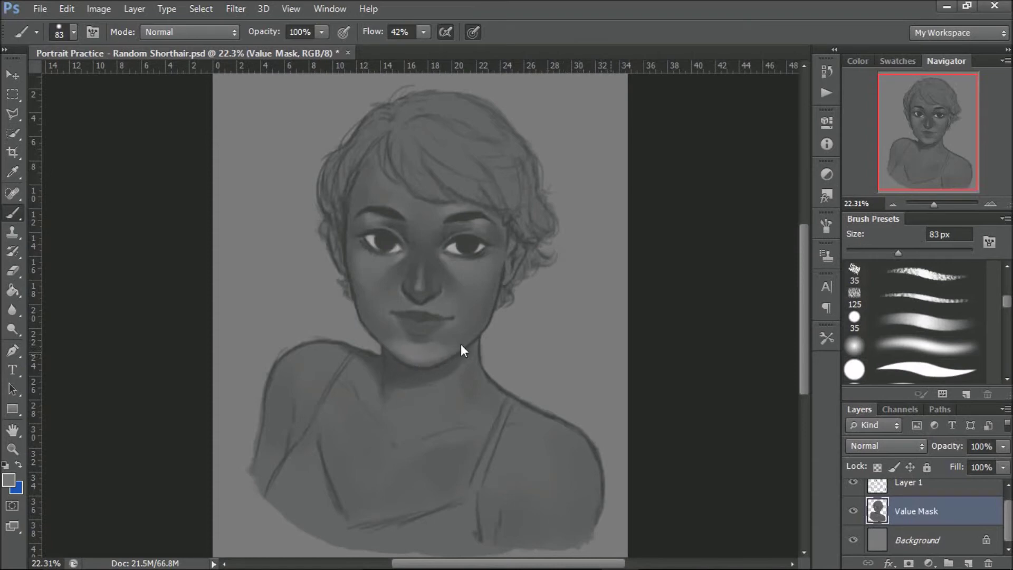
pyautogui.press('Delete')
pyautogui.hotkey('ctrl', 'z')
pyautogui.moveTo(900, 265); pyautogui.dragTo(848, 258)
pyautogui.keyDown('alt'); pyautogui.click(444, 350); pyautogui.keyUp('alt')
pyautogui.moveTo(891, 254); pyautogui.dragTo(907, 253)
# Blend the chin and mouth corner into the cheek with grays sampled beside the lips, adjusting the brush up to 89 px
pyautogui.keyDown('alt'); pyautogui.click(401, 333); pyautogui.keyUp('alt')
pyautogui.keyDown('alt'); pyautogui.click(388, 324); pyautogui.keyUp('alt')
pyautogui.press('[')
pyautogui.press('[')
pyautogui.press('[')
pyautogui.press('[')
pyautogui.moveTo(883, 253); pyautogui.dragTo(901, 253)
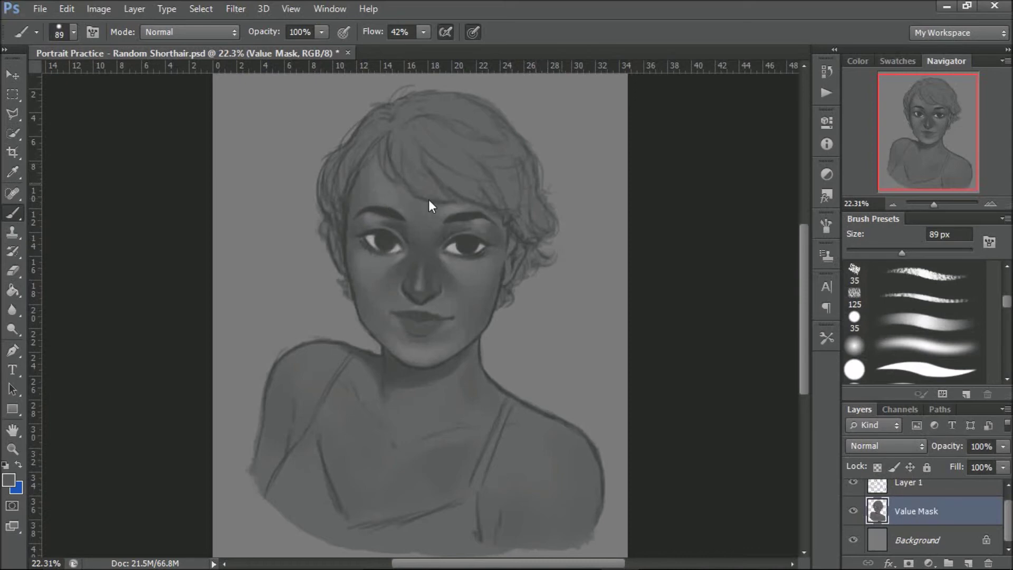
# Lighten the neck and upper chest with the brush at 144 and 177 px, and sample a gray beside the nose for smaller touch-ups
pyautogui.moveTo(913, 256); pyautogui.dragTo(926, 255)
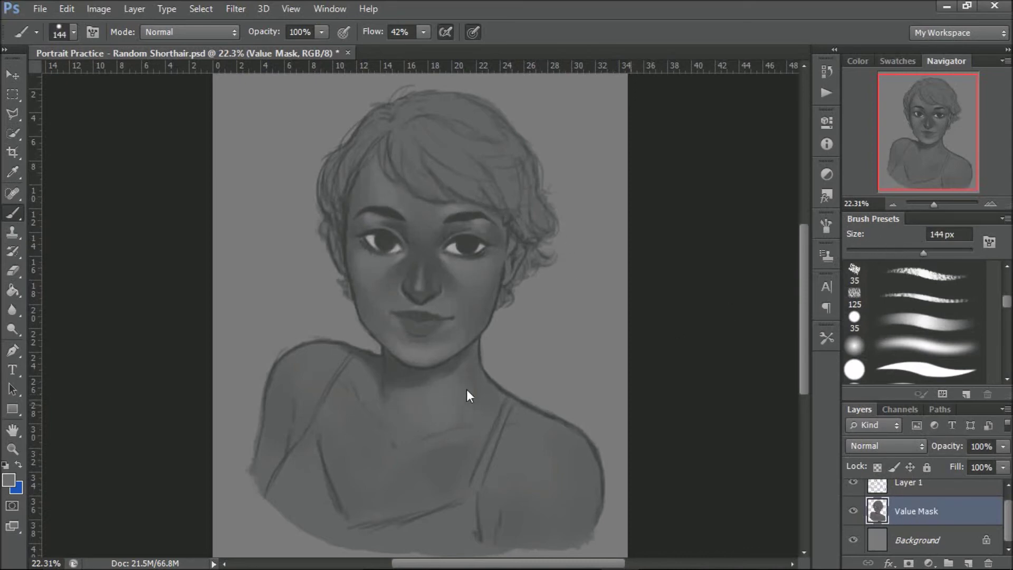
pyautogui.moveTo(426, 449); pyautogui.dragTo(464, 445)
pyautogui.moveTo(933, 251); pyautogui.dragTo(934, 253)
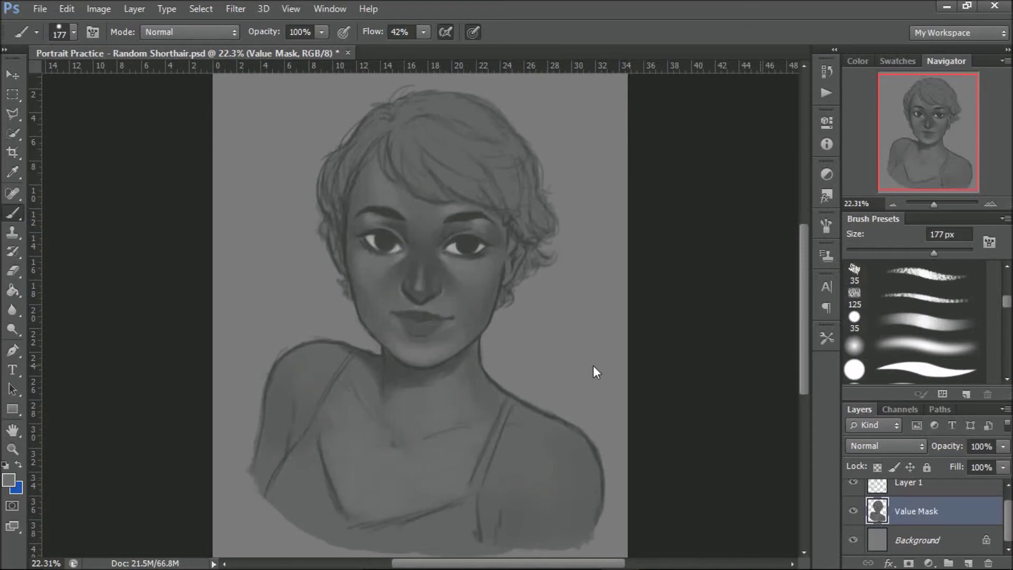
pyautogui.click(907, 252)
pyautogui.keyDown('alt'); pyautogui.click(441, 263); pyautogui.keyUp('alt')
pyautogui.click(871, 253)
pyautogui.click(862, 253)
# Block in the crown and bangs with a dark gray, using the 175 px brush preset
pyautogui.click(8, 479)
pyautogui.moveTo(543, 374); pyautogui.dragTo(546, 378)
pyautogui.click(913, 221)
pyautogui.moveTo(1003, 287); pyautogui.dragTo(1007, 289)
pyautogui.click(925, 289)
pyautogui.moveTo(406, 127)
pyautogui.mouseDown()
pyautogui.moveTo(431, 163)
pyautogui.moveTo(470, 161)
pyautogui.mouseUp()
pyautogui.hotkey('ctrl', 'z')
pyautogui.moveTo(394, 129)
pyautogui.mouseDown()
pyautogui.moveTo(434, 177)
pyautogui.moveTo(400, 127)
pyautogui.moveTo(445, 139)
pyautogui.moveTo(396, 119)
pyautogui.moveTo(459, 109)
pyautogui.moveTo(413, 132)
pyautogui.moveTo(462, 152)
pyautogui.moveTo(439, 196)
pyautogui.mouseUp()
pyautogui.moveTo(493, 193)
pyautogui.mouseDown()
pyautogui.moveTo(455, 195)
pyautogui.moveTo(439, 165)
pyautogui.moveTo(518, 184)
pyautogui.moveTo(520, 196)
pyautogui.moveTo(487, 123)
pyautogui.moveTo(449, 195)
pyautogui.mouseUp()
# Fill the hair on both sides of the head with dark gray, reducing the brush to 60 px for the curls
pyautogui.moveTo(933, 253); pyautogui.dragTo(919, 254)
pyautogui.moveTo(517, 197); pyautogui.dragTo(540, 214)
pyautogui.moveTo(920, 254); pyautogui.dragTo(884, 253)
pyautogui.moveTo(514, 286)
pyautogui.mouseDown()
pyautogui.moveTo(506, 299)
pyautogui.moveTo(535, 235)
pyautogui.moveTo(553, 237)
pyautogui.mouseUp()
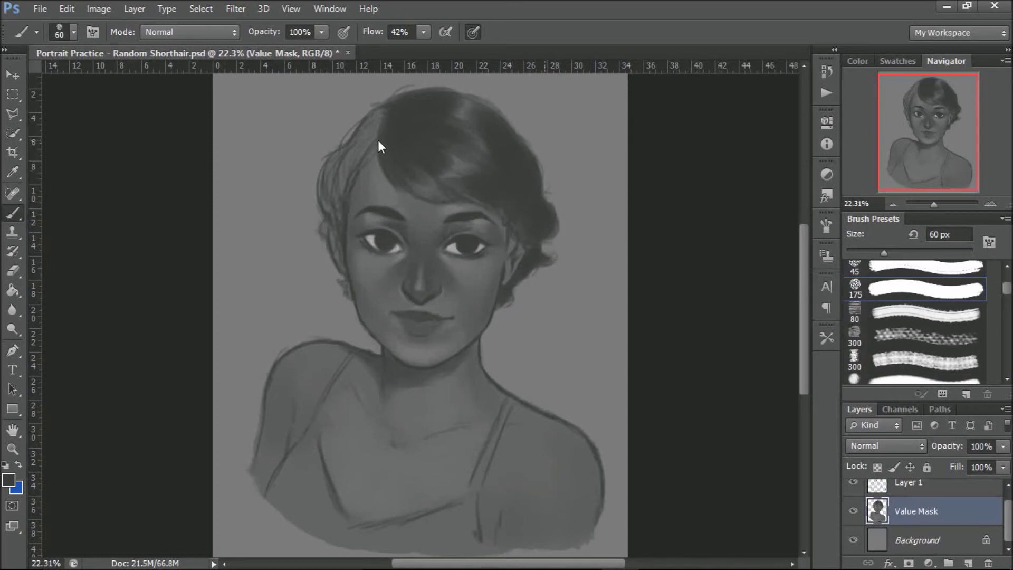
pyautogui.moveTo(354, 148)
pyautogui.mouseDown()
pyautogui.moveTo(382, 114)
pyautogui.moveTo(323, 193)
pyautogui.mouseUp()
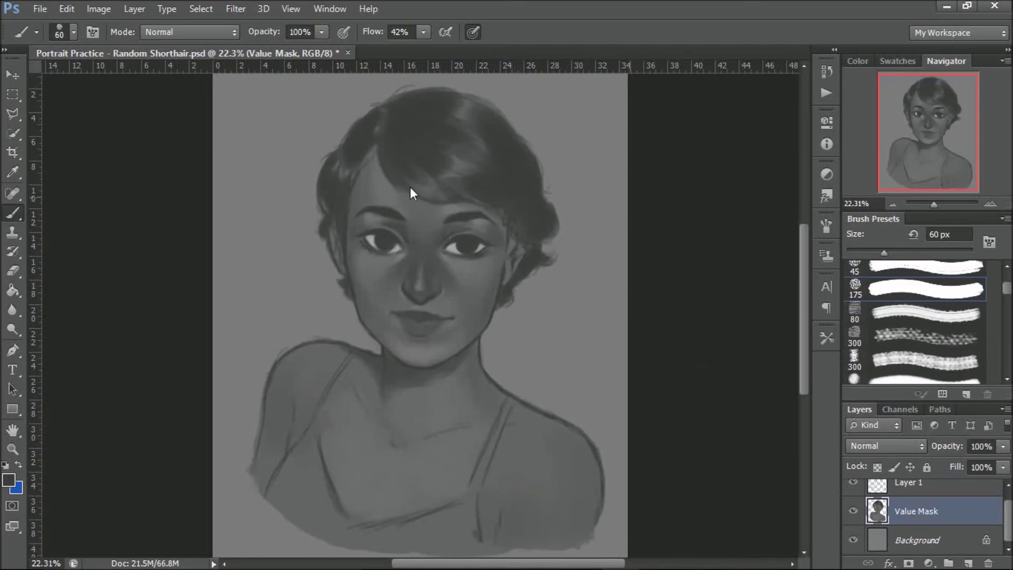
# Darken the upper lip and mouth corner with dark gray, using the brush at 27 px
pyautogui.moveTo(884, 252)
pyautogui.mouseDown()
pyautogui.moveTo(899, 252)
pyautogui.moveTo(864, 252)
pyautogui.mouseUp()
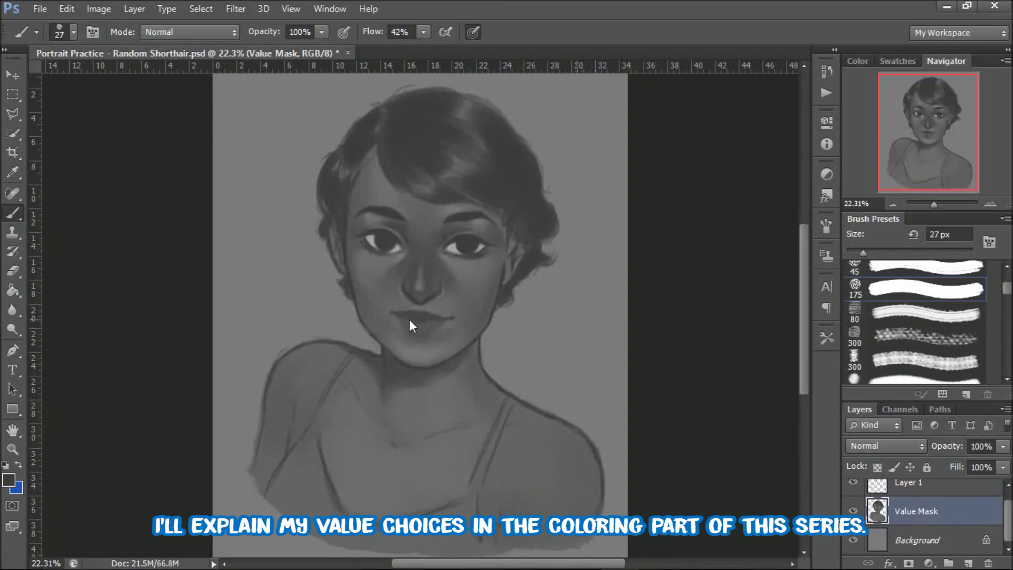
pyautogui.moveTo(392, 312); pyautogui.dragTo(398, 315)
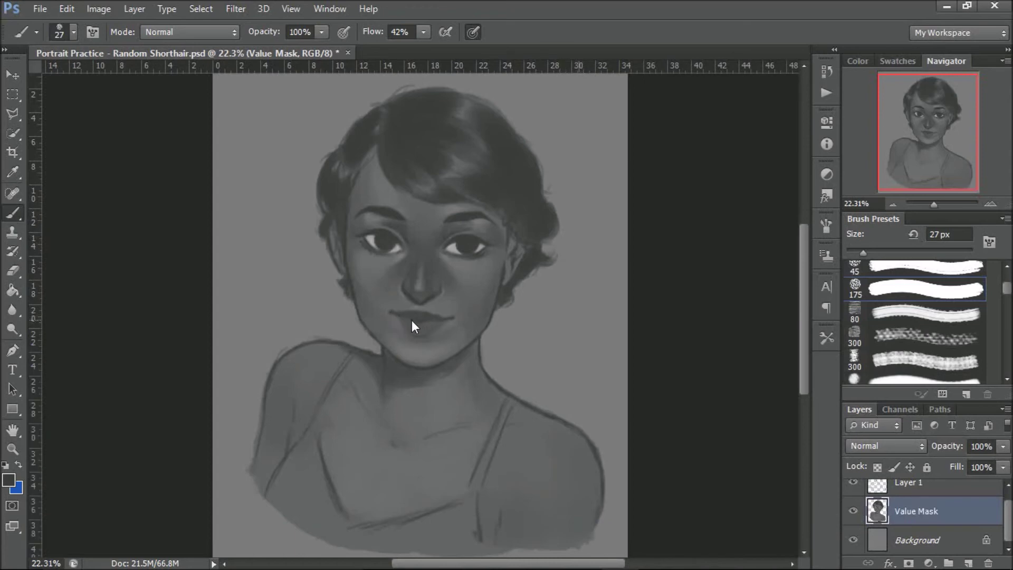
pyautogui.moveTo(805, 268); pyautogui.dragTo(804, 269)
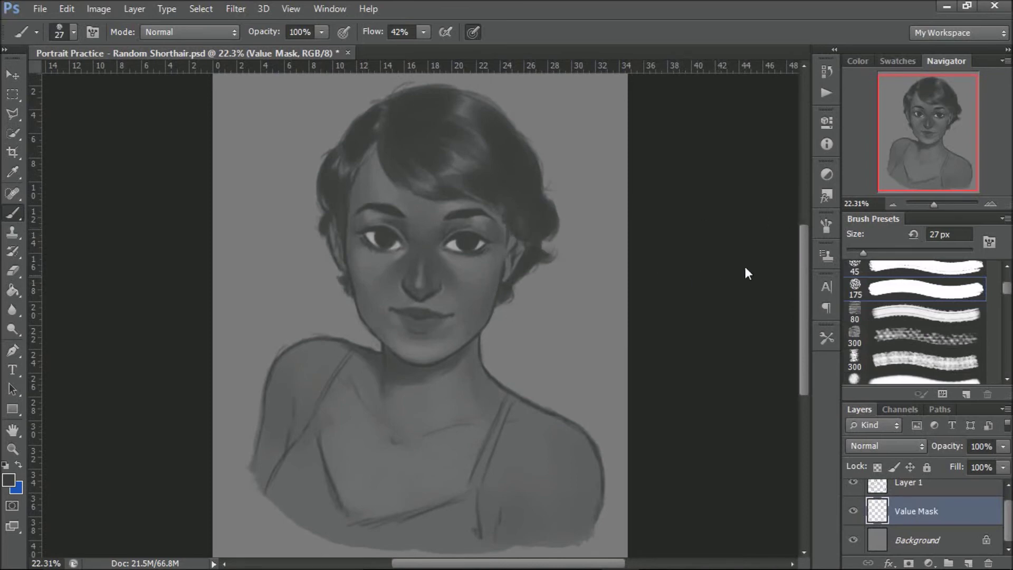
# Refine the hairline and the shading around the nose bridge with sampled grays, reducing the brush from 51 px
pyautogui.moveTo(864, 253); pyautogui.dragTo(878, 254)
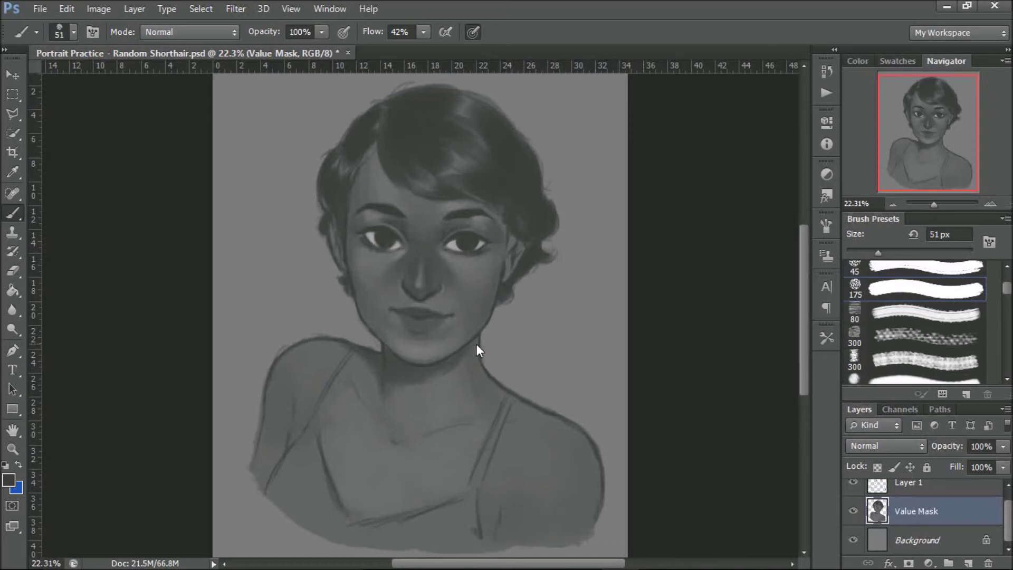
pyautogui.keyDown('alt'); pyautogui.click(397, 195); pyautogui.keyUp('alt')
pyautogui.moveTo(879, 251); pyautogui.dragTo(871, 253)
pyautogui.press('[')
pyautogui.keyDown('alt'); pyautogui.click(446, 247); pyautogui.keyUp('alt')
pyautogui.keyDown('alt'); pyautogui.click(435, 249); pyautogui.keyUp('alt')
pyautogui.moveTo(804, 302); pyautogui.dragTo(804, 303)
# Shade the outer edge and inner side of the right-hand shoulder with dark gray, using the brush at 163 px
pyautogui.moveTo(870, 253); pyautogui.dragTo(897, 254)
pyautogui.click(929, 252)
pyautogui.moveTo(583, 447); pyautogui.dragTo(588, 495)
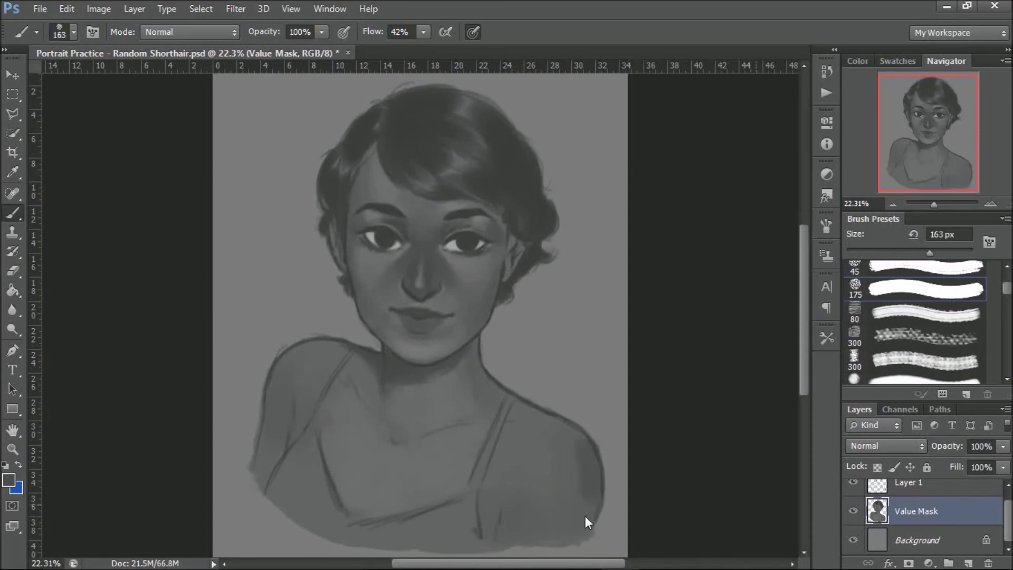
pyautogui.moveTo(530, 527); pyautogui.dragTo(553, 460)
# Blend the right-hand shoulder's shading using the soft 35 px brush preset enlarged to 172 px and a gray sampled from the shoulder
pyautogui.moveTo(1006, 288); pyautogui.dragTo(1006, 293)
pyautogui.scroll(-2, 1006, 295)
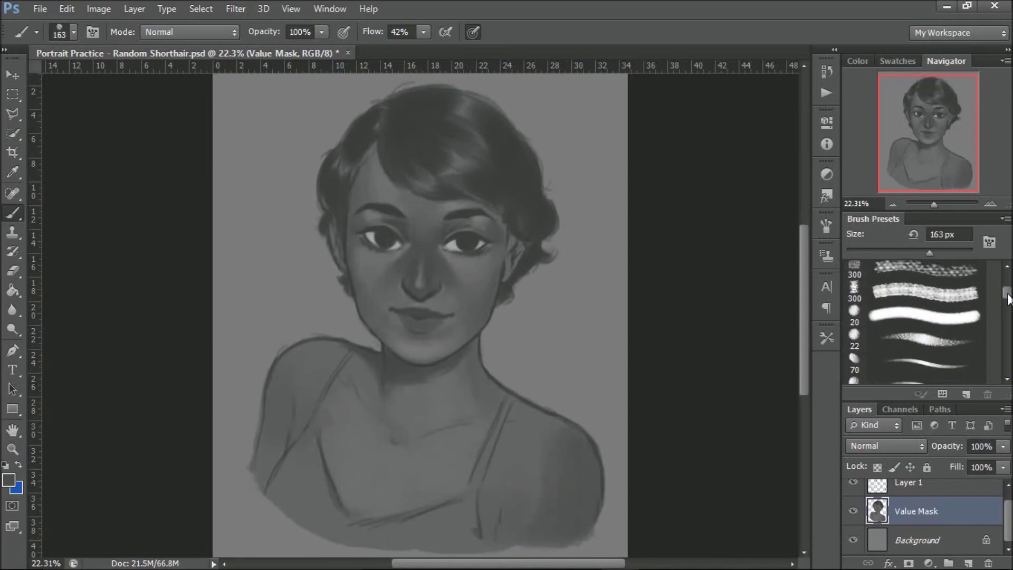
pyautogui.click(924, 305)
pyautogui.hotkey('ctrl', 'z')
pyautogui.moveTo(1007, 293); pyautogui.dragTo(1007, 305)
pyautogui.click(923, 288)
pyautogui.click(932, 251)
pyautogui.keyDown('alt'); pyautogui.click(537, 459); pyautogui.keyUp('alt')
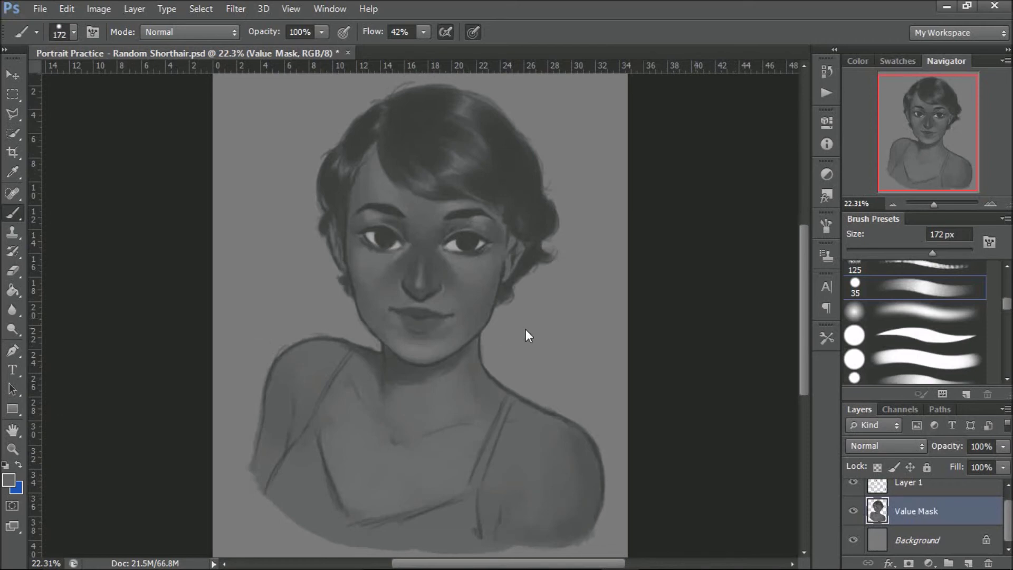
# Shade the left-hand arm and soften the collarbone area with gray sampled from the right-hand shoulder's edge, using brush sizes of 74 to 198 px
pyautogui.moveTo(921, 252); pyautogui.dragTo(892, 253)
pyautogui.keyDown('alt'); pyautogui.click(593, 473); pyautogui.keyUp('alt')
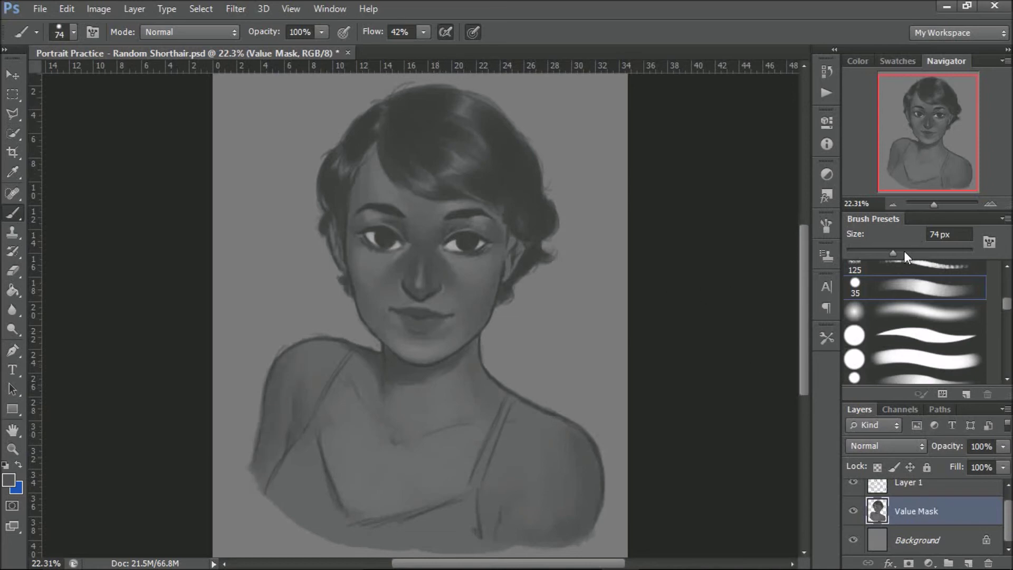
pyautogui.moveTo(905, 252); pyautogui.dragTo(914, 252)
pyautogui.moveTo(926, 256); pyautogui.dragTo(929, 254)
pyautogui.moveTo(913, 253); pyautogui.dragTo(909, 252)
pyautogui.click(927, 253)
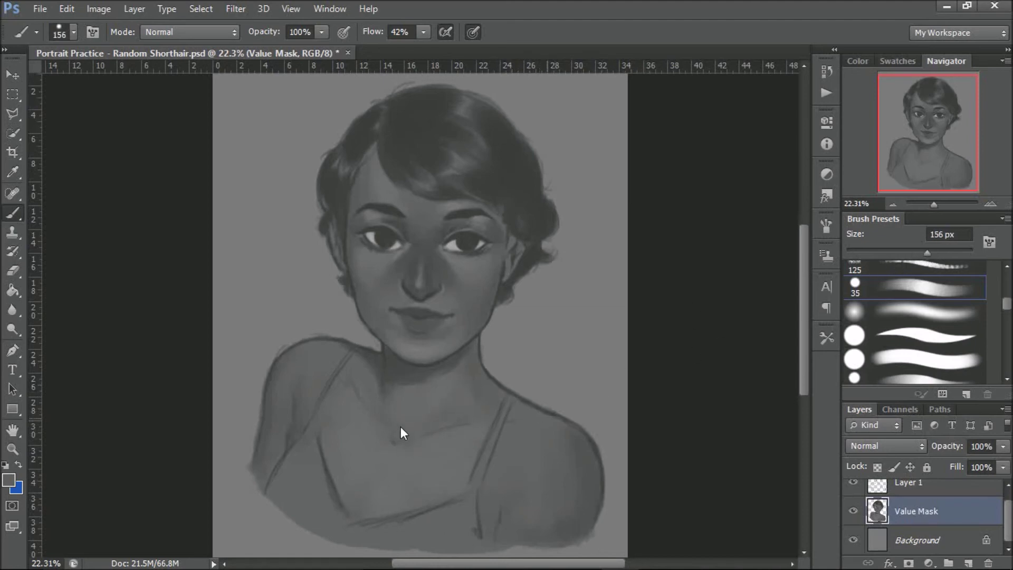
pyautogui.click(941, 253)
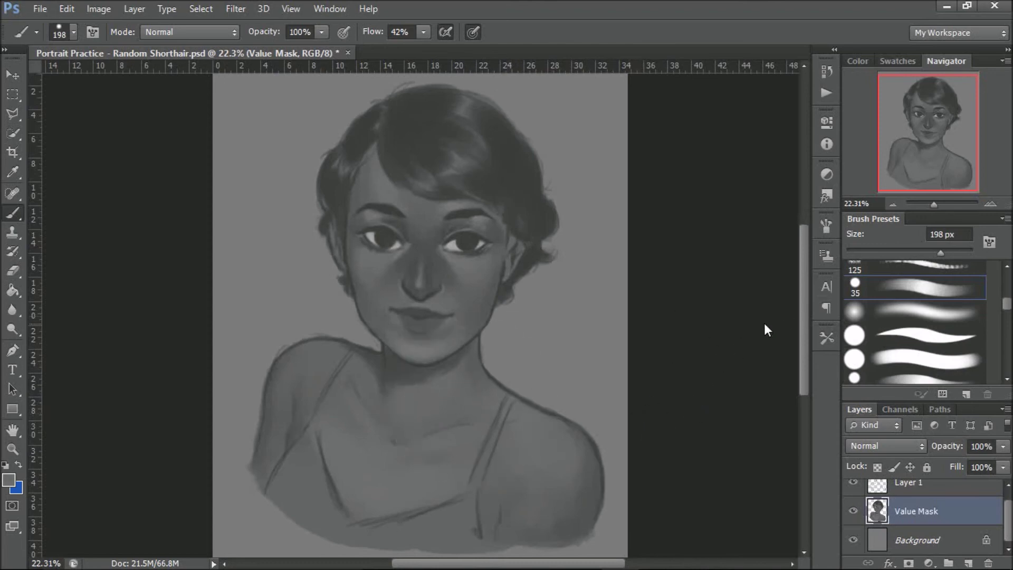
# Set the foreground color to dark gray 4a4a4a and choose the firm round brush preset at 68 px for the clothing
pyautogui.click(904, 252)
pyautogui.click(9, 480)
pyautogui.click(551, 365)
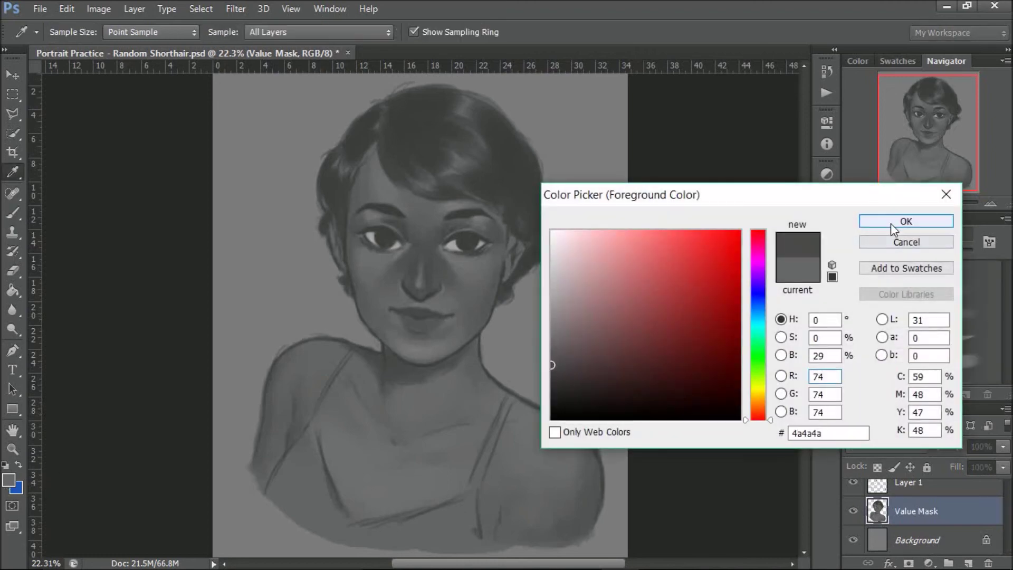
pyautogui.click(893, 223)
pyautogui.click(929, 360)
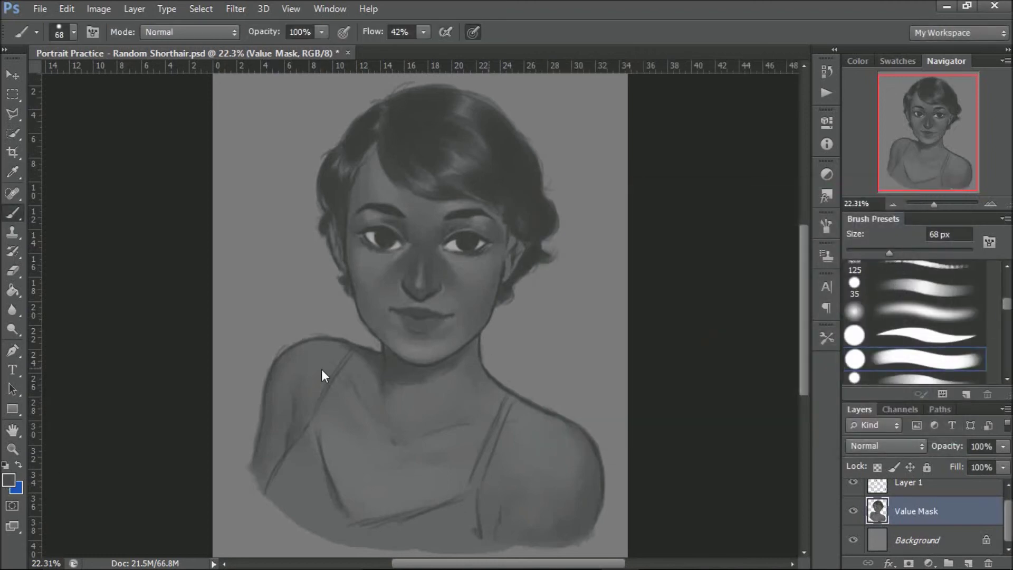
pyautogui.hotkey('ctrl', 'z')
pyautogui.moveTo(504, 410)
pyautogui.mouseDown()
pyautogui.moveTo(474, 500)
pyautogui.moveTo(510, 400)
pyautogui.moveTo(474, 495)
pyautogui.mouseUp()
pyautogui.hotkey('ctrl', 'alt', 'z')
pyautogui.hotkey('ctrl', 'alt', 'z')
# Paint the top's right-hand strap in dark gray and fill the bodice with the brush enlarged to 106 px
pyautogui.moveTo(514, 397)
pyautogui.mouseDown()
pyautogui.moveTo(485, 465)
pyautogui.moveTo(460, 548)
pyautogui.mouseUp()
pyautogui.moveTo(889, 253); pyautogui.dragTo(911, 253)
pyautogui.moveTo(461, 527)
pyautogui.mouseDown()
pyautogui.moveTo(456, 506)
pyautogui.moveTo(360, 534)
pyautogui.moveTo(444, 545)
pyautogui.mouseUp()
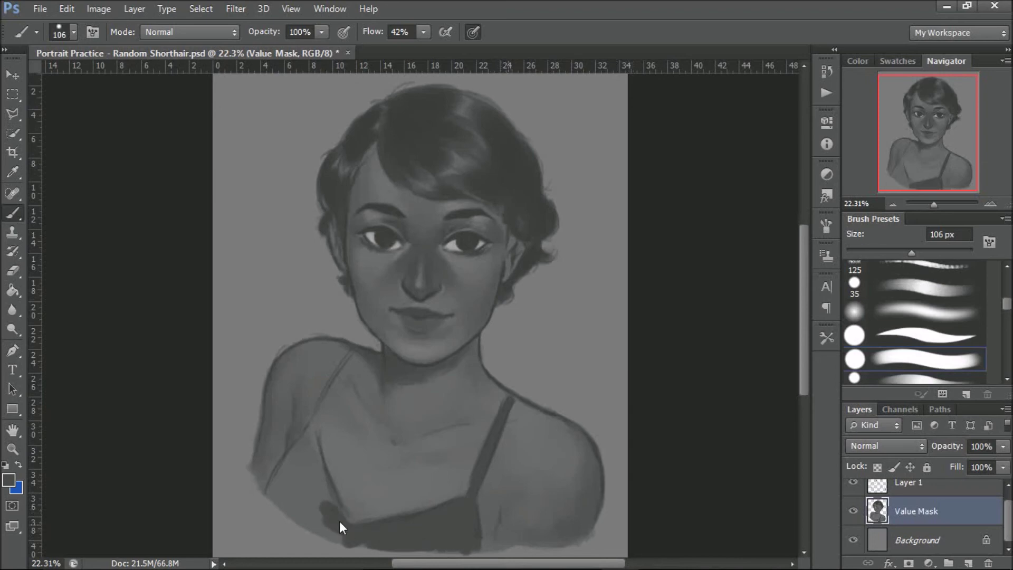
pyautogui.moveTo(340, 521); pyautogui.dragTo(297, 467)
pyautogui.moveTo(302, 515)
pyautogui.mouseDown()
pyautogui.moveTo(275, 485)
pyautogui.moveTo(316, 438)
pyautogui.mouseUp()
# Paint the top's left-hand strap in the same dark gray, with the brush reduced to 70 px
pyautogui.press('[')
pyautogui.press('[')
pyautogui.press('[')
pyautogui.press('[')
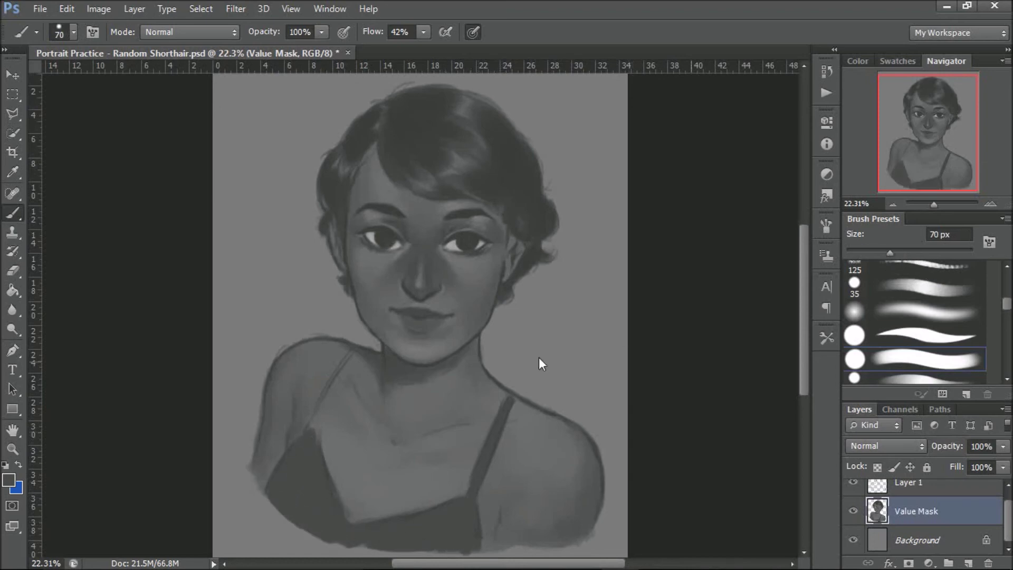
pyautogui.moveTo(338, 369); pyautogui.dragTo(313, 427)
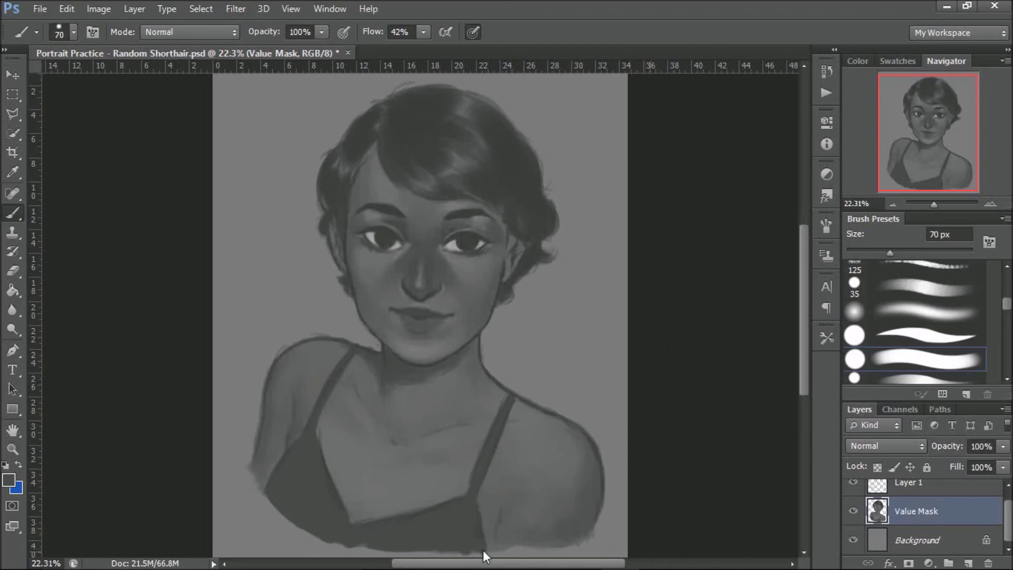
# Brush gray sampled from the right-hand shoulder onto its outer area with the brush at 115 px
pyautogui.moveTo(878, 255); pyautogui.dragTo(875, 254)
pyautogui.moveTo(1008, 513); pyautogui.dragTo(999, 511)
pyautogui.click(915, 252)
pyautogui.keyDown('alt'); pyautogui.click(541, 437); pyautogui.keyUp('alt')
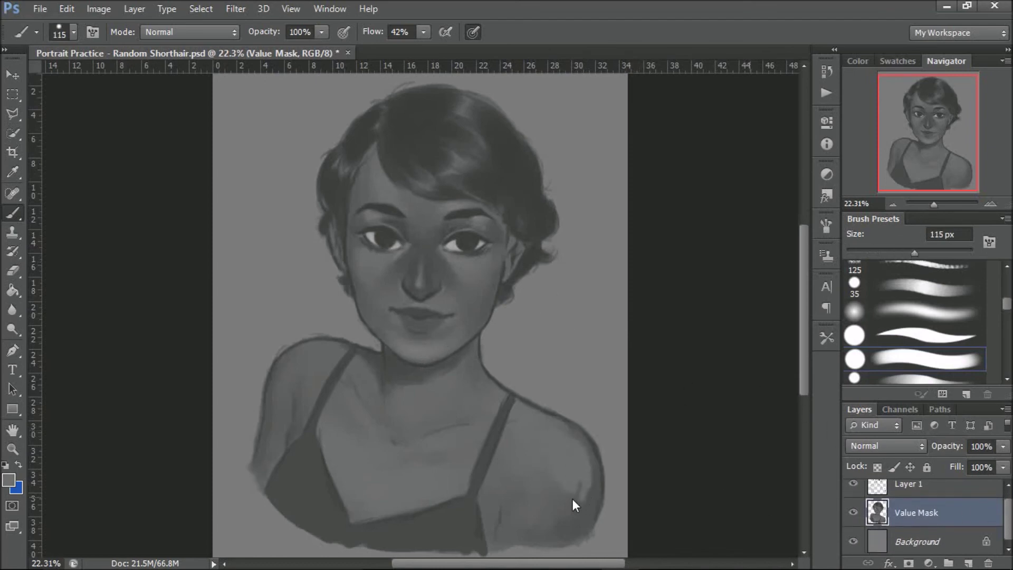
# Blend the outer shading of the right-hand shoulder with sampled grays, using the soft 35 px preset enlarged to 191 px
pyautogui.moveTo(915, 253); pyautogui.dragTo(938, 252)
pyautogui.keyDown('alt'); pyautogui.click(591, 464); pyautogui.keyUp('alt')
pyautogui.moveTo(591, 463); pyautogui.dragTo(576, 508)
pyautogui.keyDown('alt'); pyautogui.click(572, 462); pyautogui.keyUp('alt')
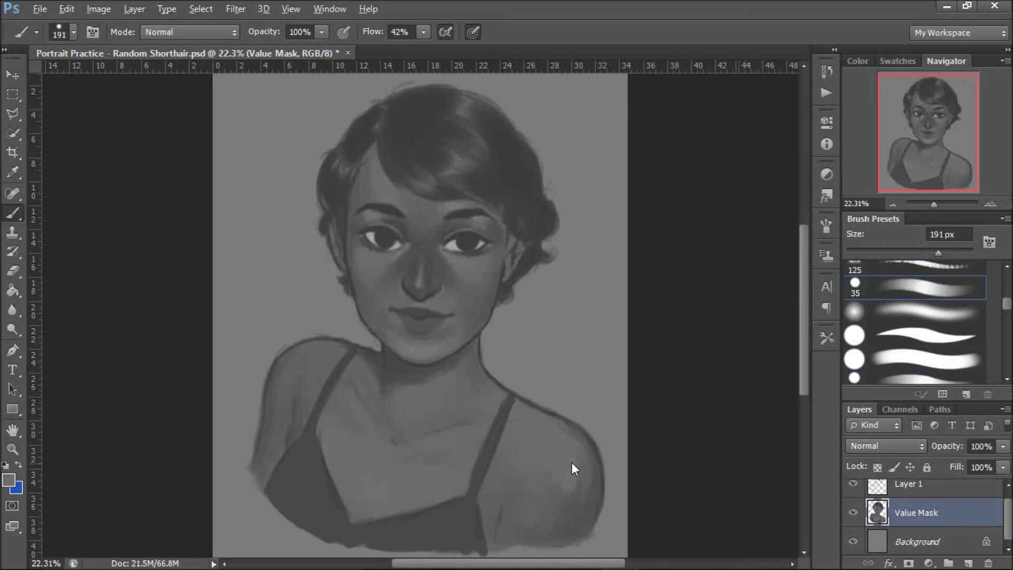
pyautogui.keyDown('alt'); pyautogui.click(575, 496); pyautogui.keyUp('alt')
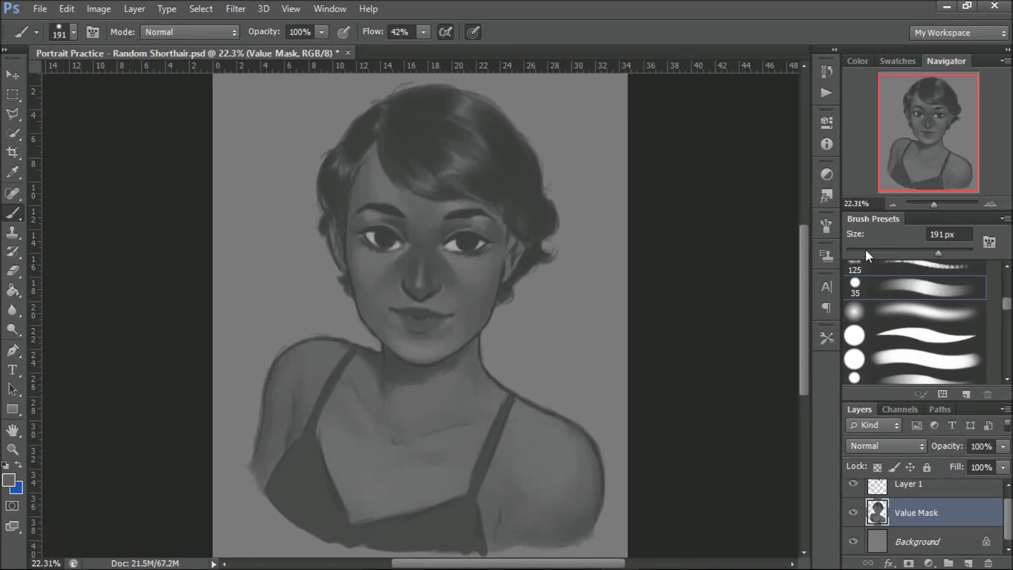
# Darken the right-hand armpit area beside the top with sampled grays, using the brush at 85 px, and save the document
pyautogui.moveTo(869, 249); pyautogui.dragTo(894, 254)
pyautogui.keyDown('alt'); pyautogui.click(496, 512); pyautogui.keyUp('alt')
pyautogui.keyDown('alt'); pyautogui.click(508, 512); pyautogui.keyUp('alt')
pyautogui.press('[')
pyautogui.press('[')
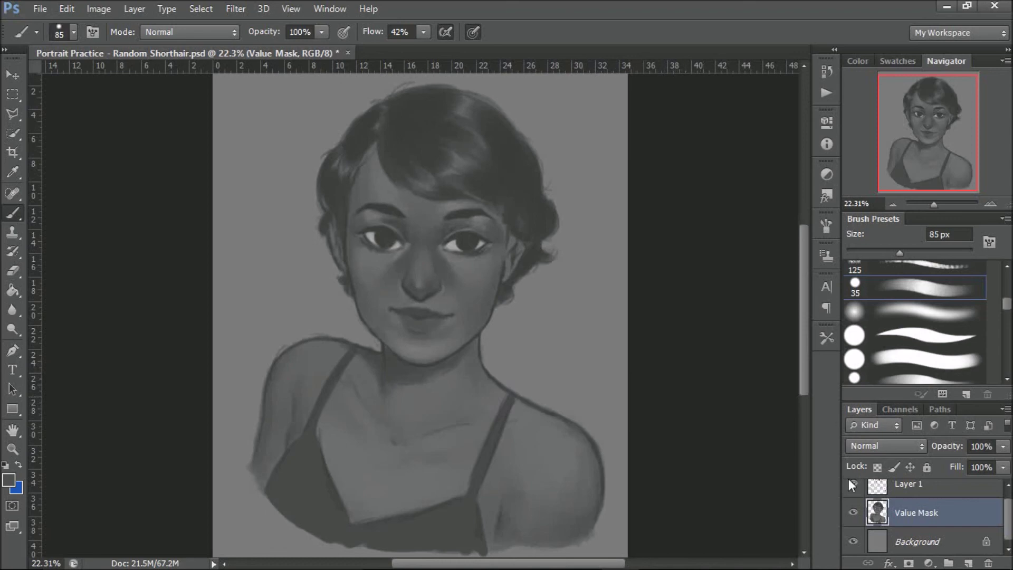
pyautogui.scroll(1, 860, 496)
pyautogui.hotkey('ctrl', 's')
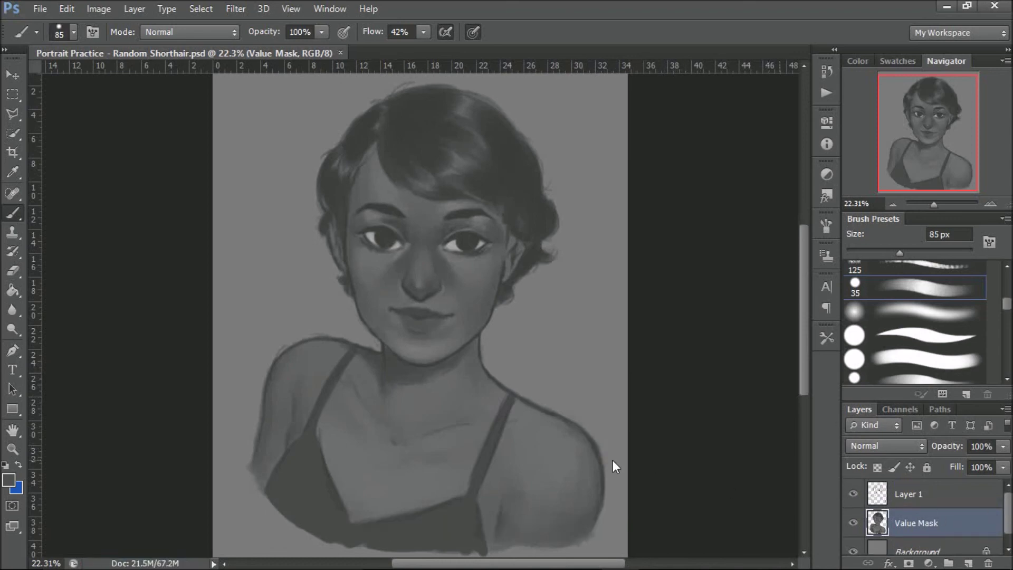
# Touch up the hair edges around the face with a darker gray, reducing the brush to 45 px
pyautogui.moveTo(633, 551)
pyautogui.click(11, 481)
pyautogui.click(551, 379)
pyautogui.click(876, 223)
pyautogui.moveTo(373, 167)
pyautogui.mouseDown()
pyautogui.moveTo(389, 180)
pyautogui.moveTo(381, 156)
pyautogui.mouseUp()
pyautogui.hotkey('ctrl', 'z')
pyautogui.press('[')
pyautogui.press('[')
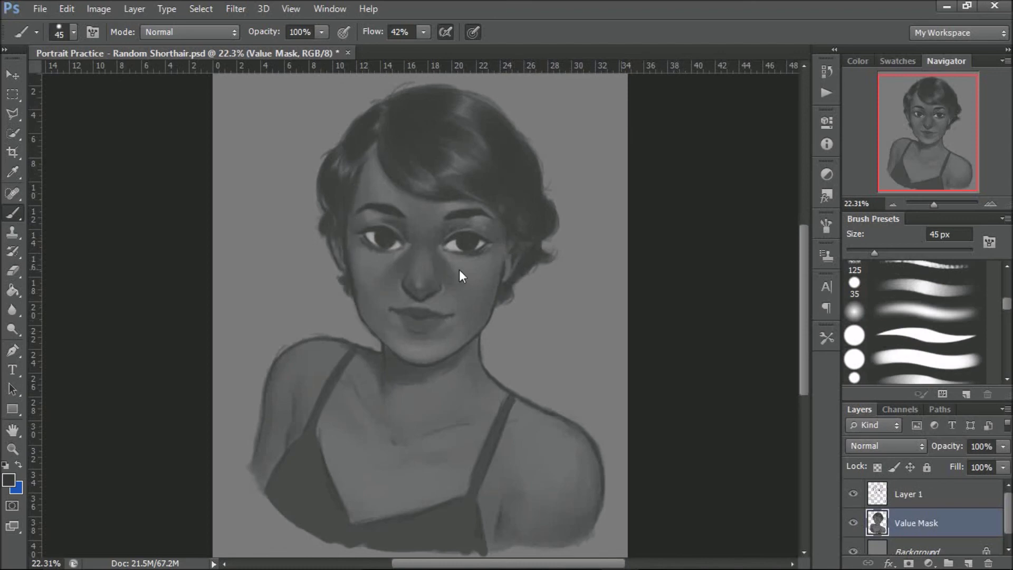
# Sample a gray below the jaw, change the foreground color to a light gray, and reduce the brush for small highlights
pyautogui.click(888, 252)
pyautogui.keyDown('alt'); pyautogui.click(474, 348); pyautogui.keyUp('alt')
pyautogui.click(8, 480)
pyautogui.moveTo(551, 312); pyautogui.dragTo(552, 294)
pyautogui.click(909, 225)
pyautogui.press('[')
pyautogui.press('[')
pyautogui.press('[')
# Compare the painting with Layer 1 hidden and shown, and set the foreground color to gray 818181, followed by a darker gray
pyautogui.click(854, 494)
pyautogui.click(853, 493)
pyautogui.click(9, 480)
pyautogui.click(552, 324)
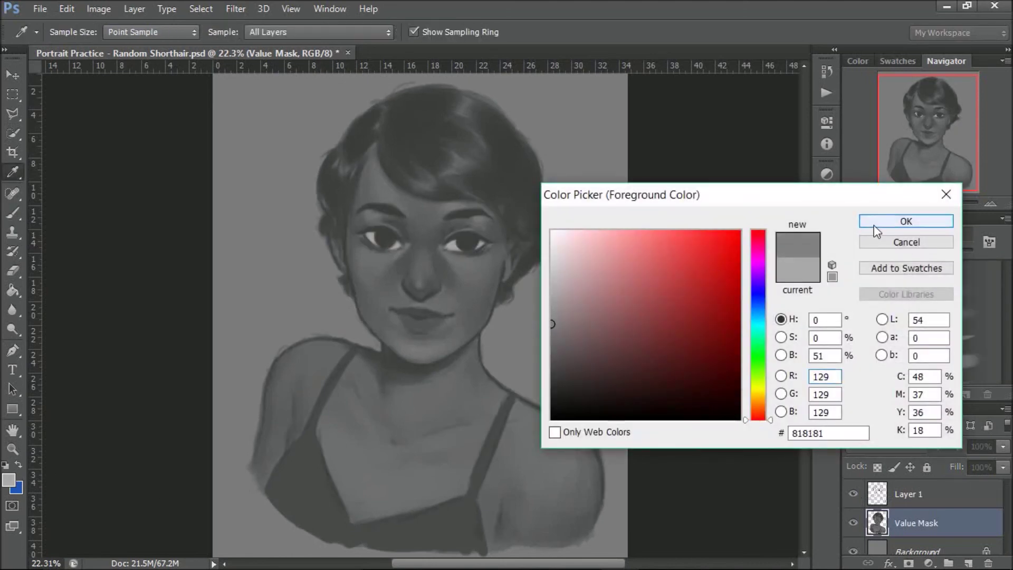
pyautogui.click(873, 226)
pyautogui.click(10, 480)
pyautogui.click(551, 346)
pyautogui.click(897, 221)
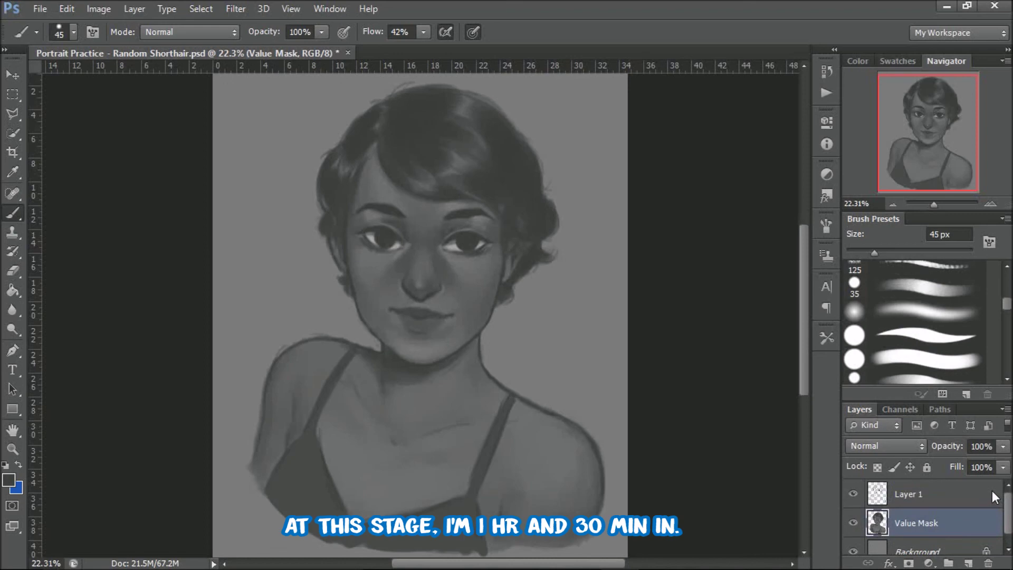
# Soften the shading on the cheek and jaw with the brush at 113 to 137 px, and save the document
pyautogui.click(914, 253)
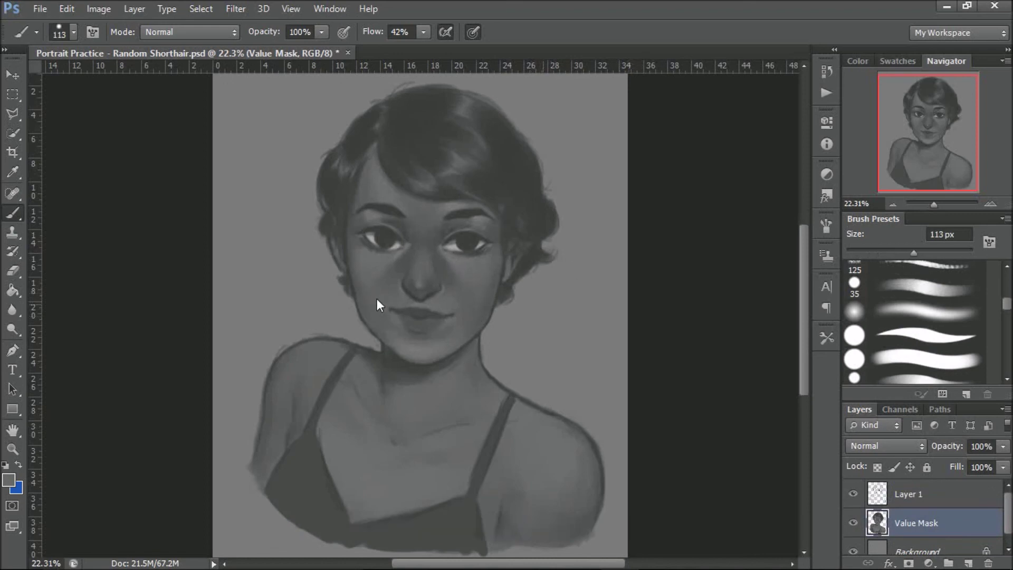
pyautogui.click(921, 253)
pyautogui.click(407, 352)
pyautogui.hotkey('ctrl', 's')
pyautogui.moveTo(749, 568)
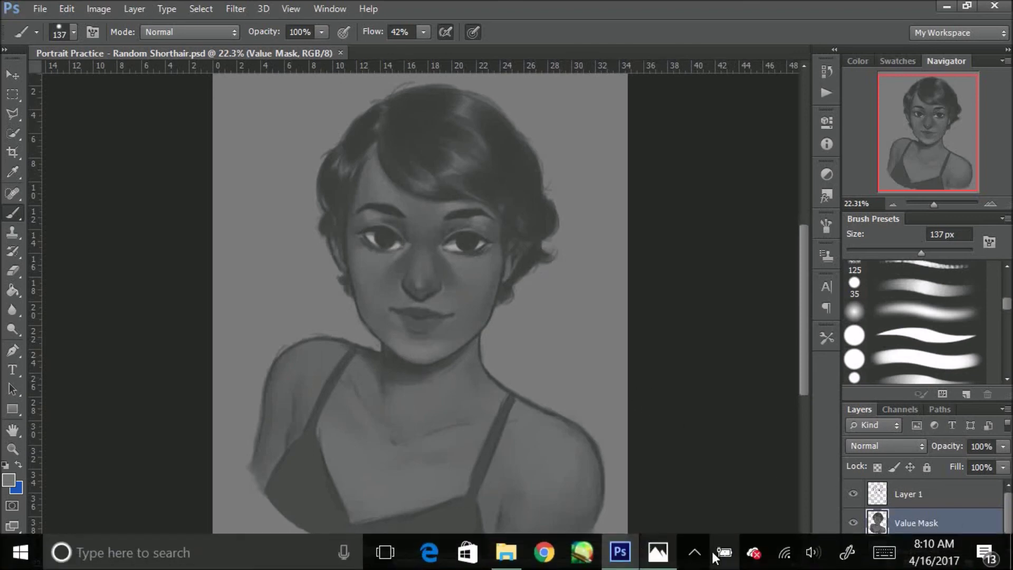
pyautogui.click(694, 553)
pyautogui.click(713, 515)
pyautogui.click(925, 555)
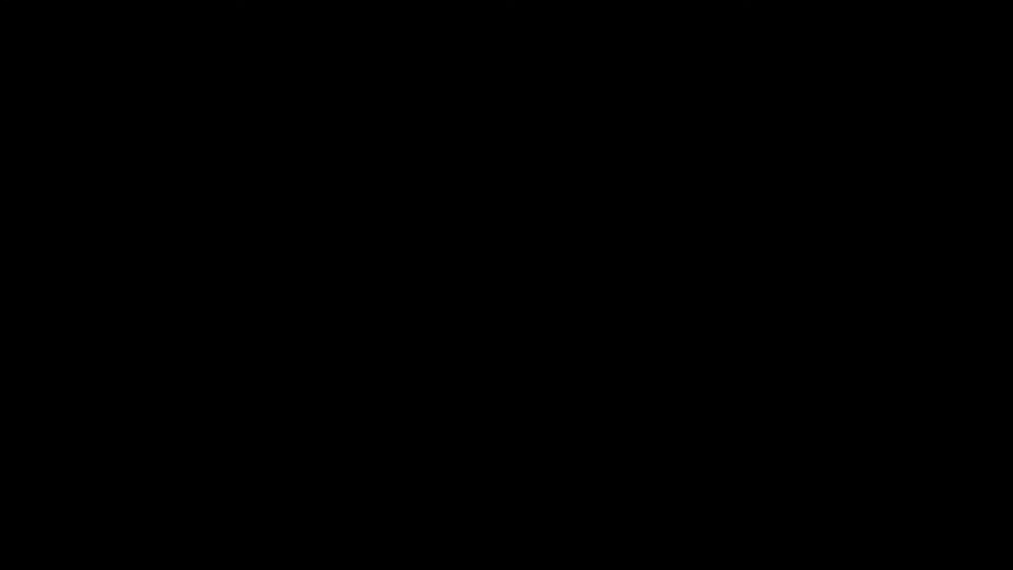